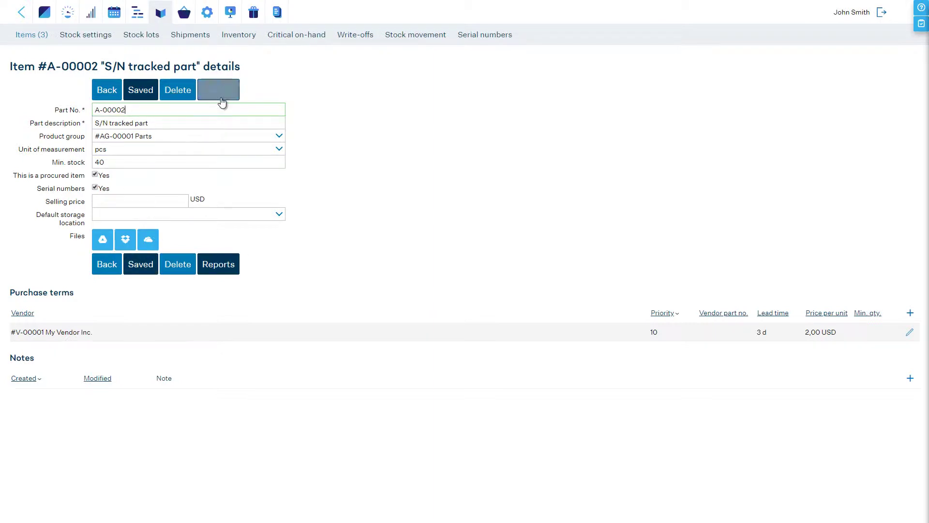
View the serial numbers report for part A-00002.
click(223, 93)
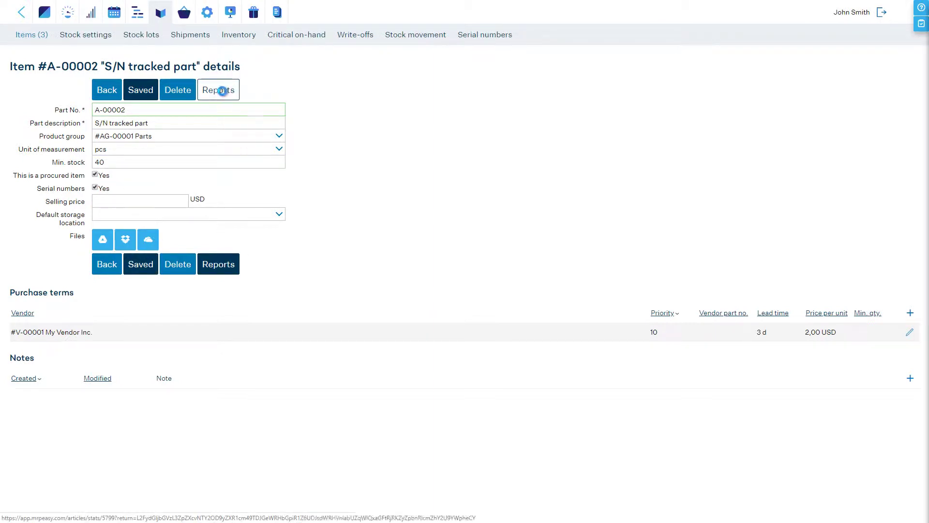
click(222, 94)
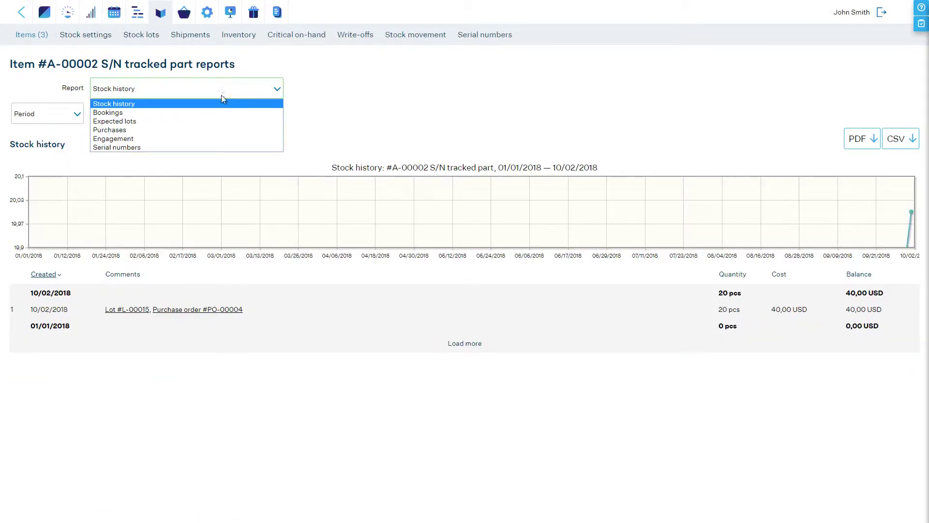
click(187, 147)
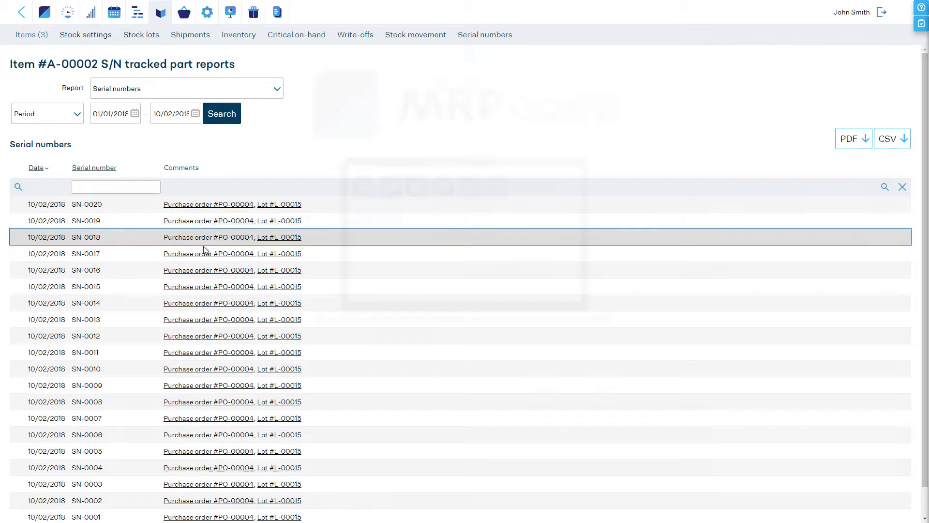
scroll(198, 302, down, 1)
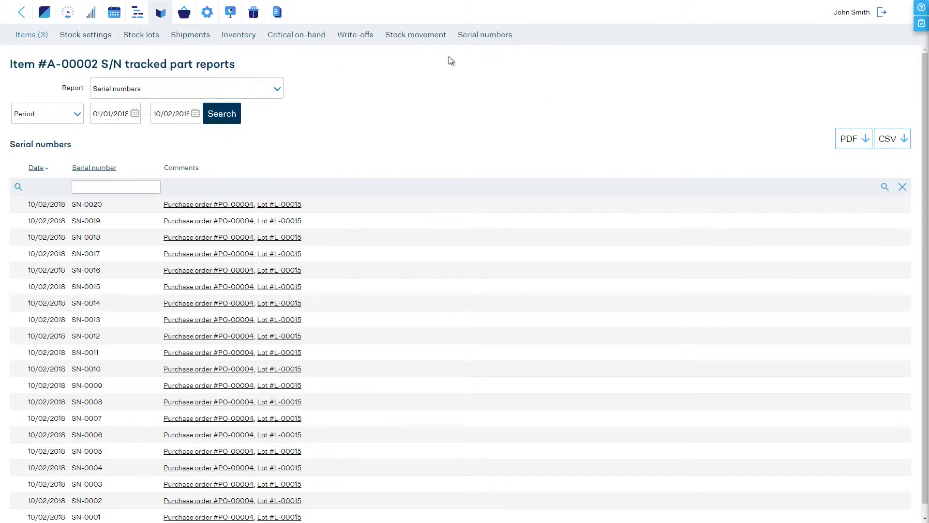
Trace serial number SN-0020 through its history report to purchase order PO-00004.
click(481, 37)
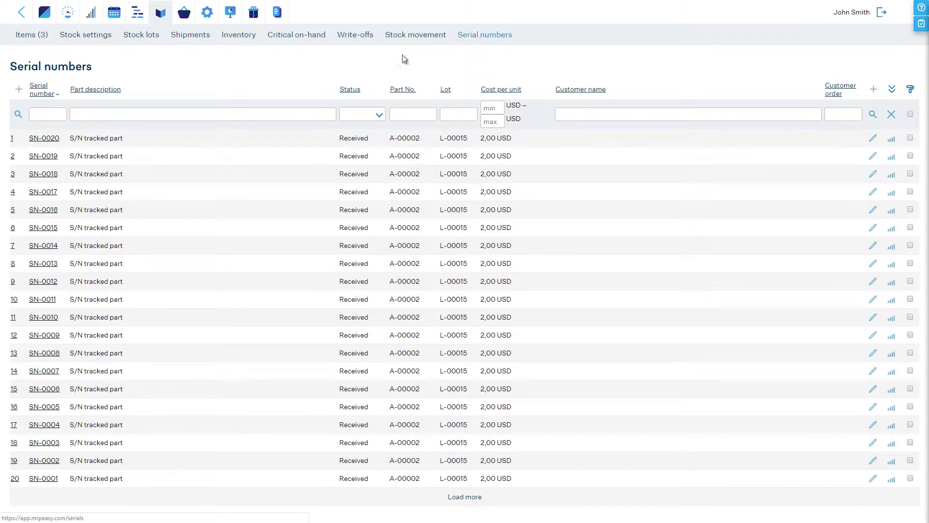
click(116, 110)
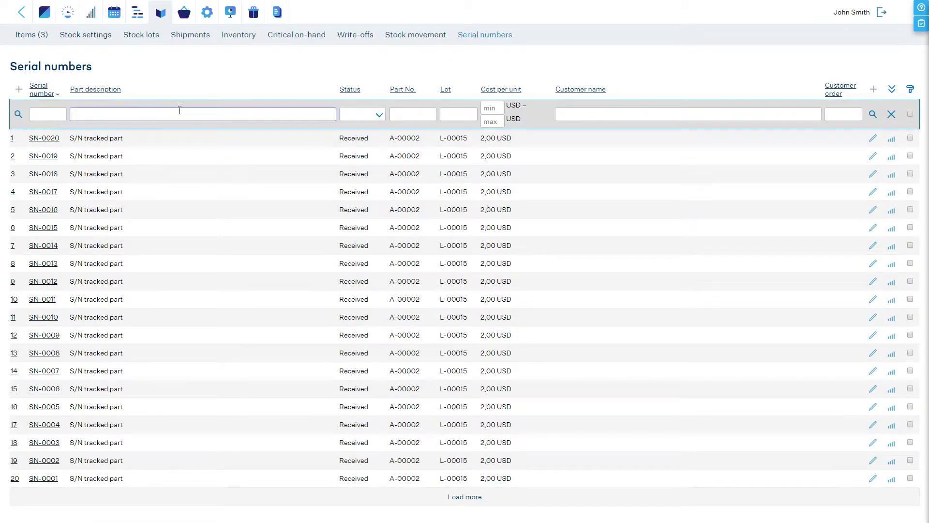
click(873, 139)
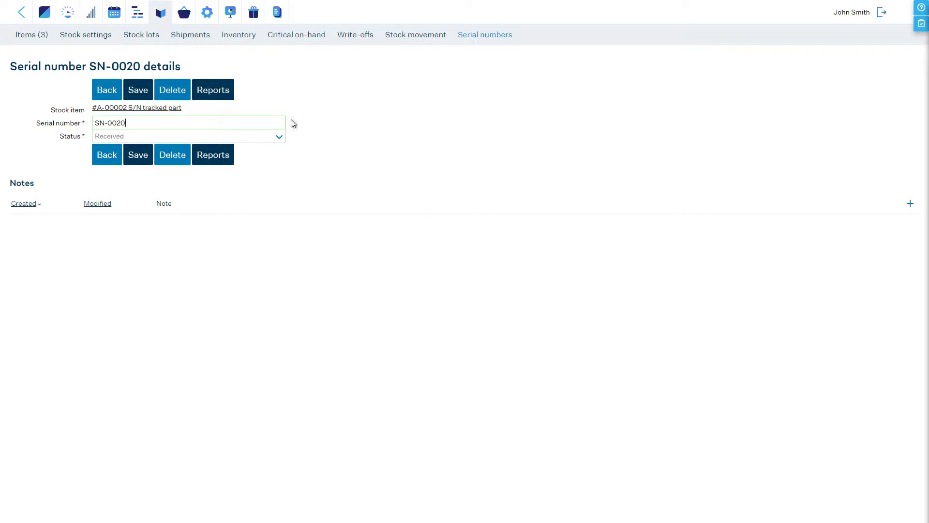
click(226, 93)
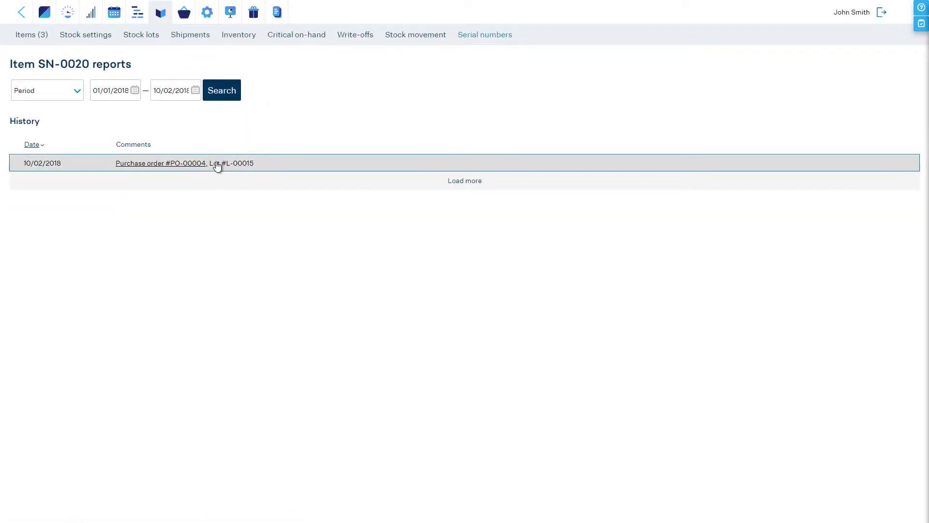
click(193, 163)
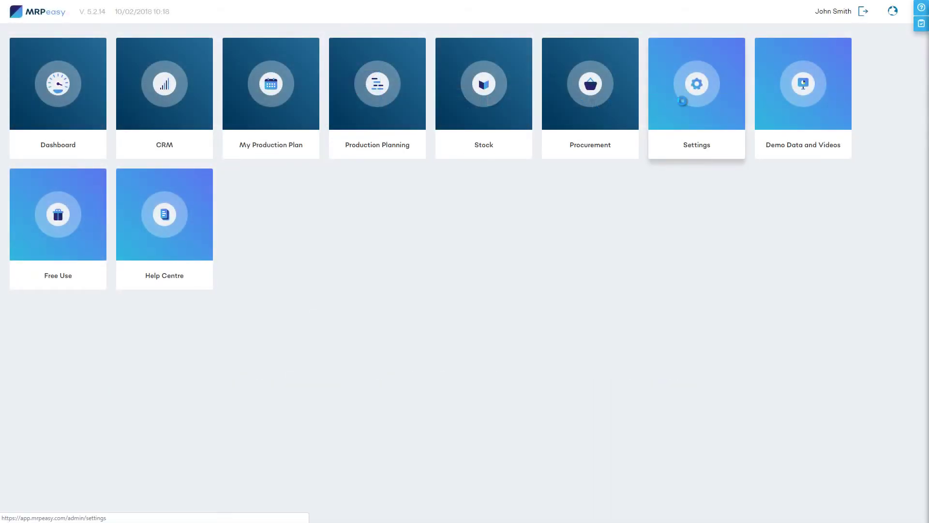
Add a serial-number custom field named 'Free text' of type Text.
click(684, 104)
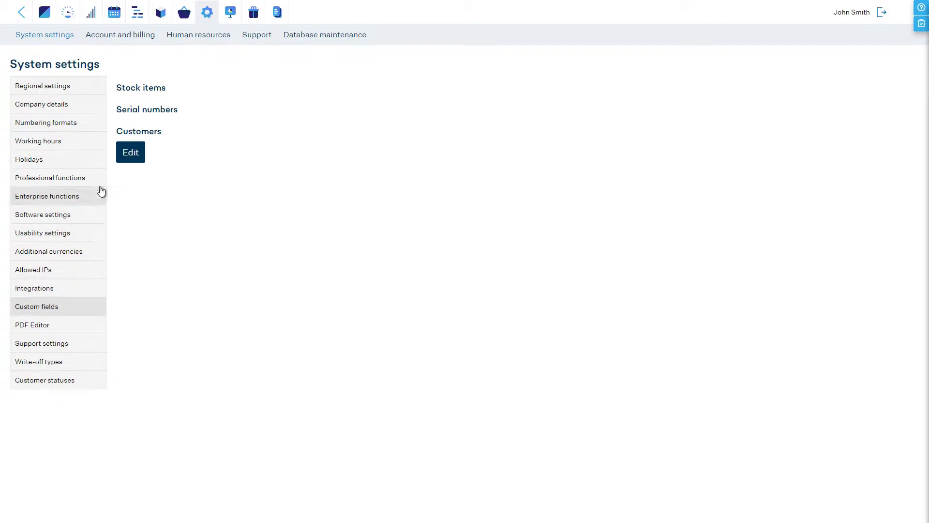
click(129, 158)
click(66, 216)
text(Free te)
click(138, 219)
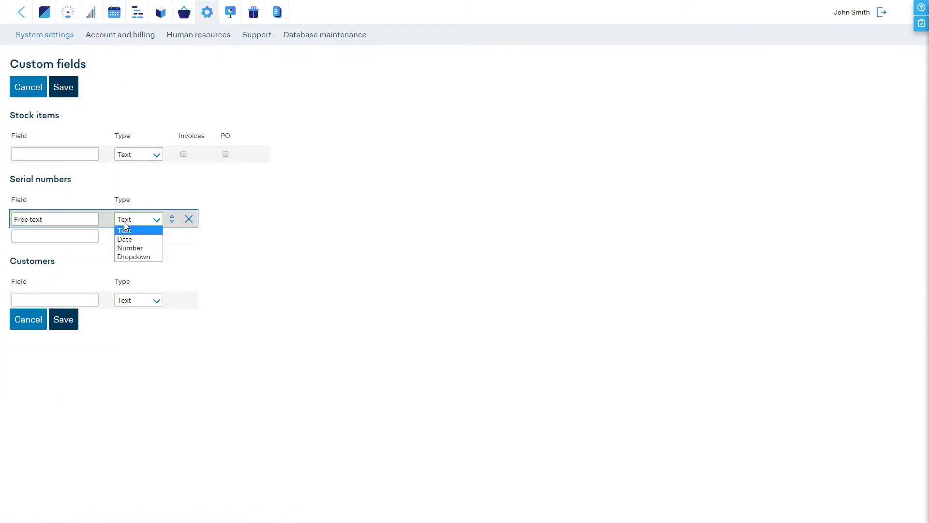
Add a 'Multiple choice' dropdown field with values Yes and No, and save the custom fields.
click(82, 236)
text(Multiple choice)
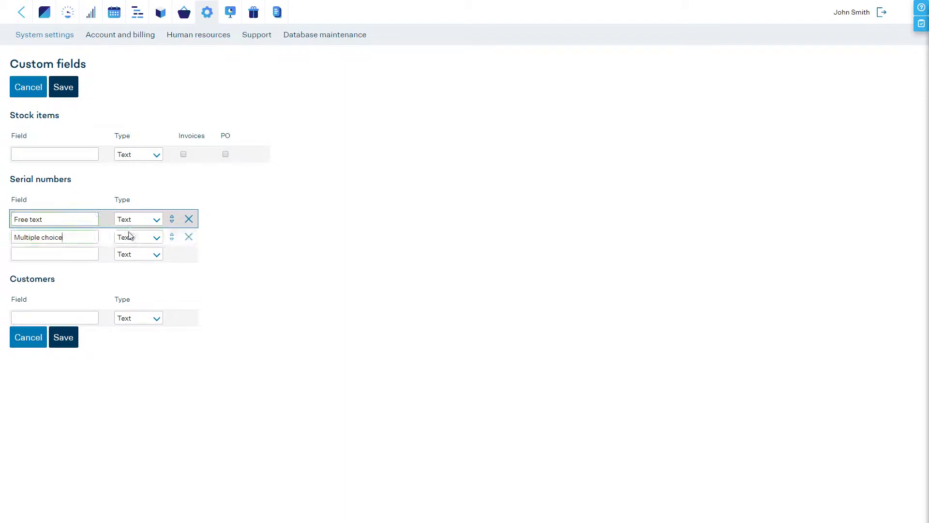
click(138, 237)
click(135, 273)
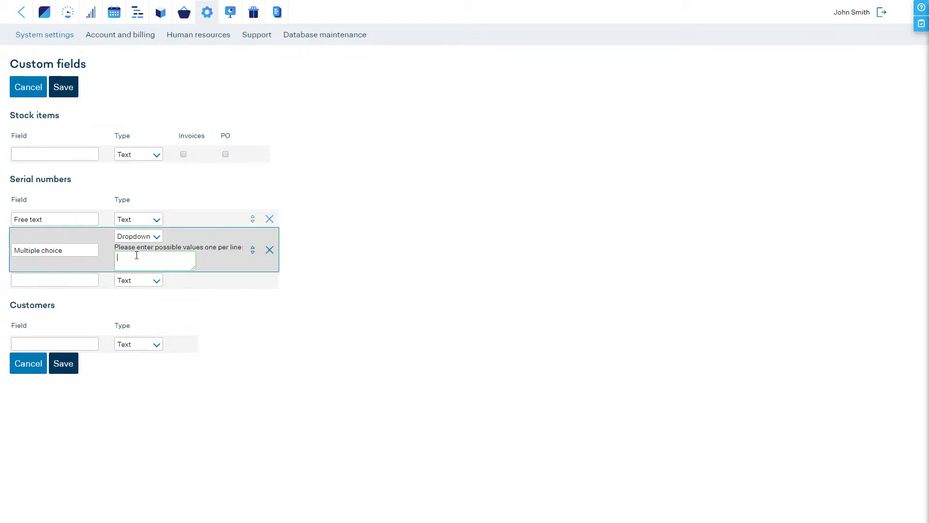
key(Return)
click(63, 363)
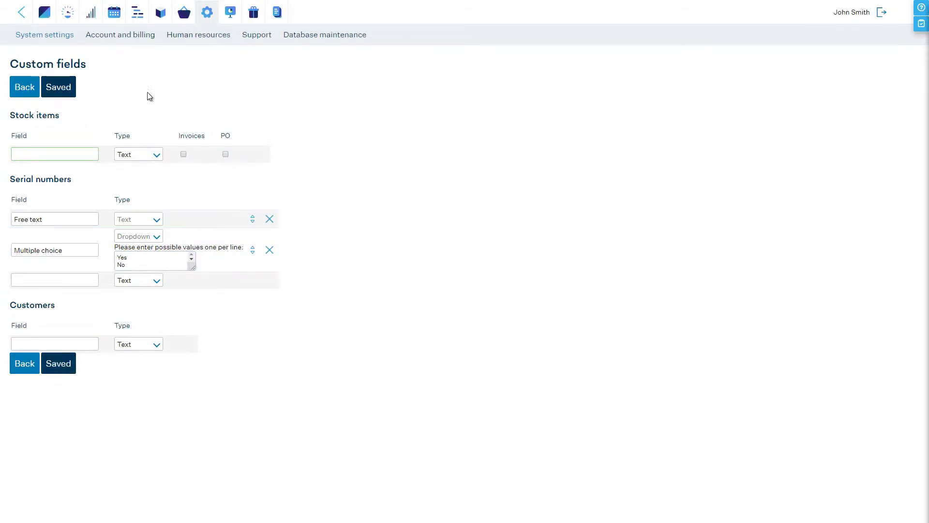
click(161, 14)
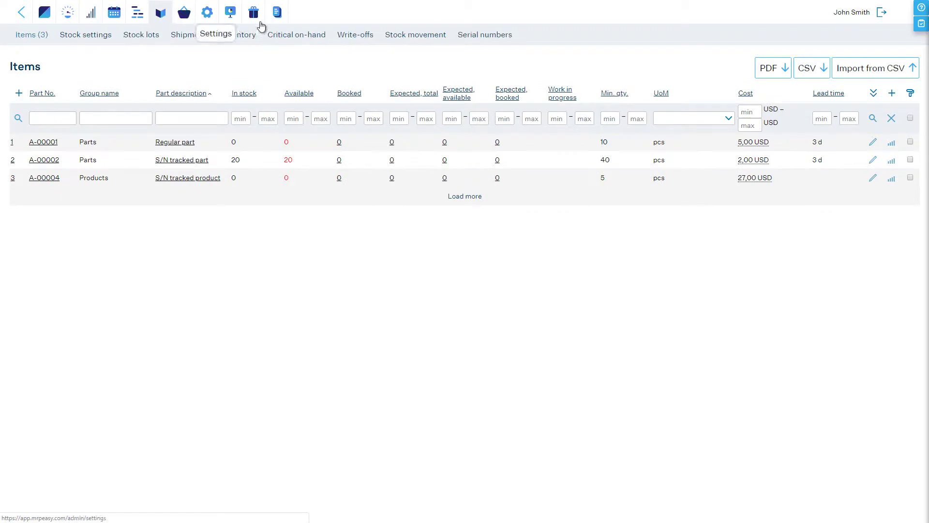
Show the Free text and Multiple choice columns in the serial numbers list.
click(467, 32)
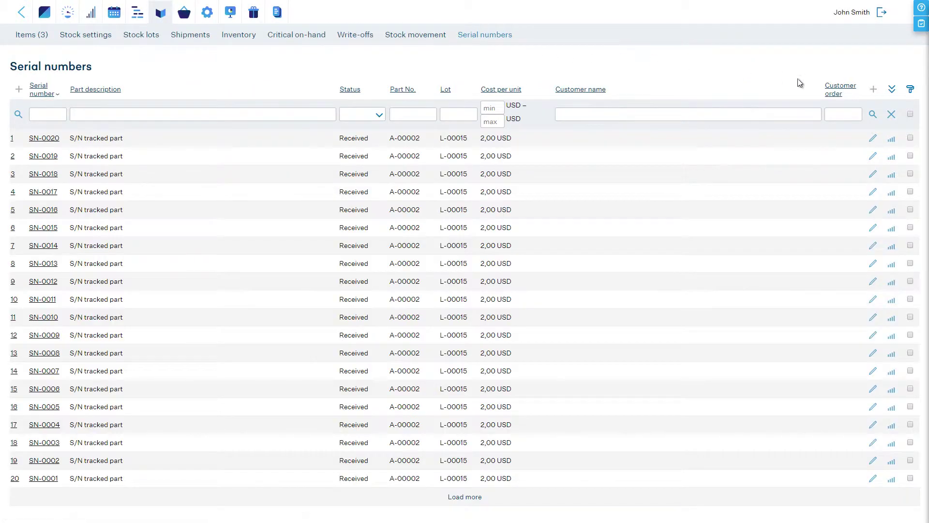
click(890, 90)
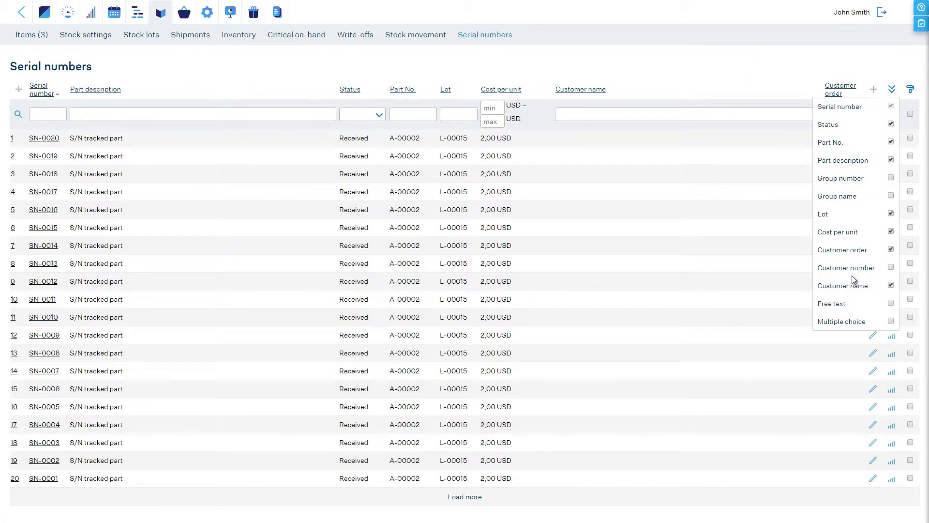
click(840, 305)
click(834, 323)
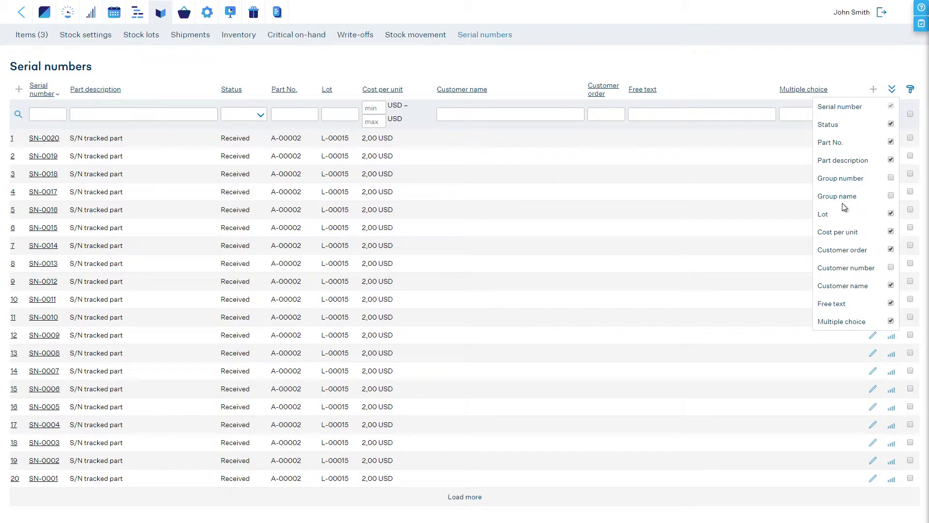
click(831, 76)
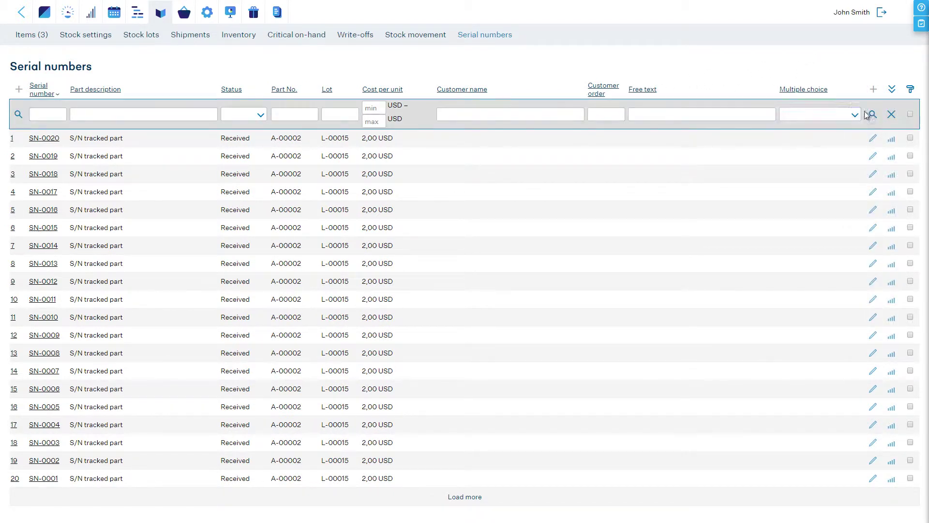
Give SN-0020 Free text 'Text 1' and Multiple choice 'Yes', and save.
click(873, 138)
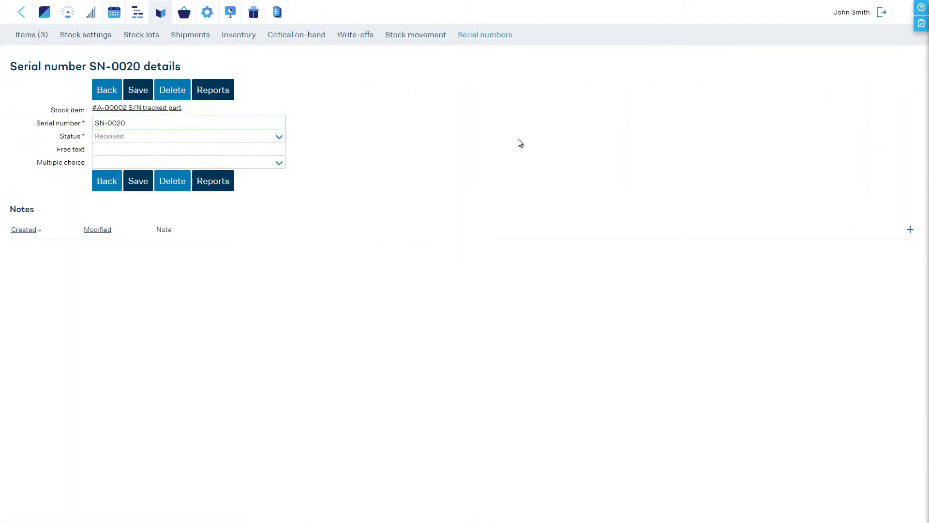
click(274, 148)
text(Text 1)
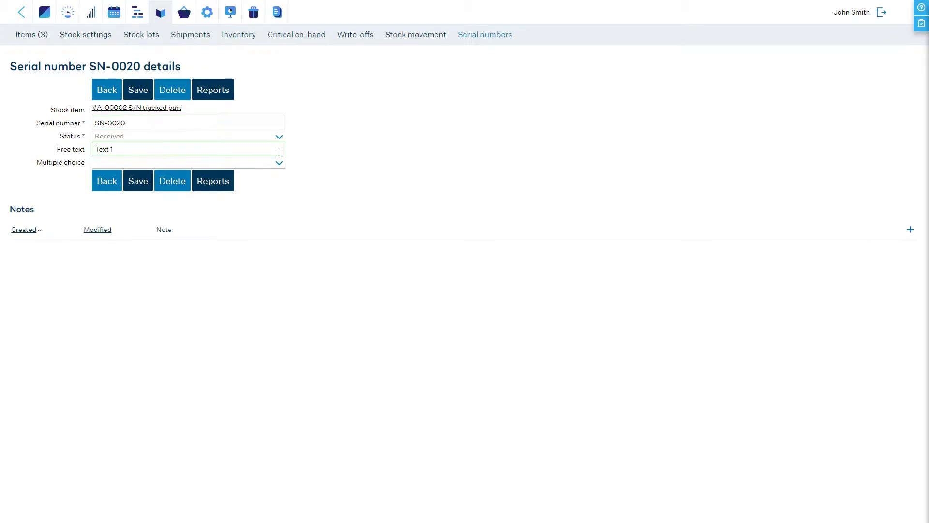
click(279, 162)
click(257, 179)
click(151, 180)
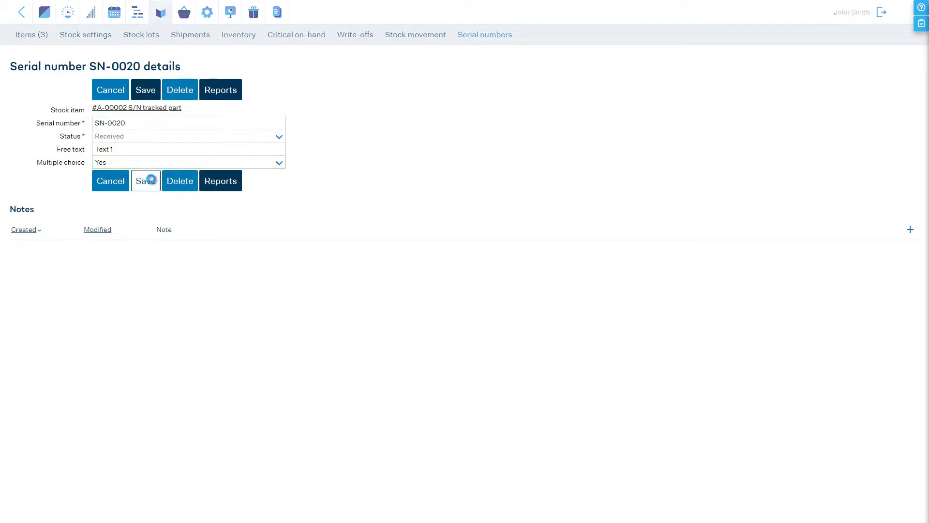
click(116, 181)
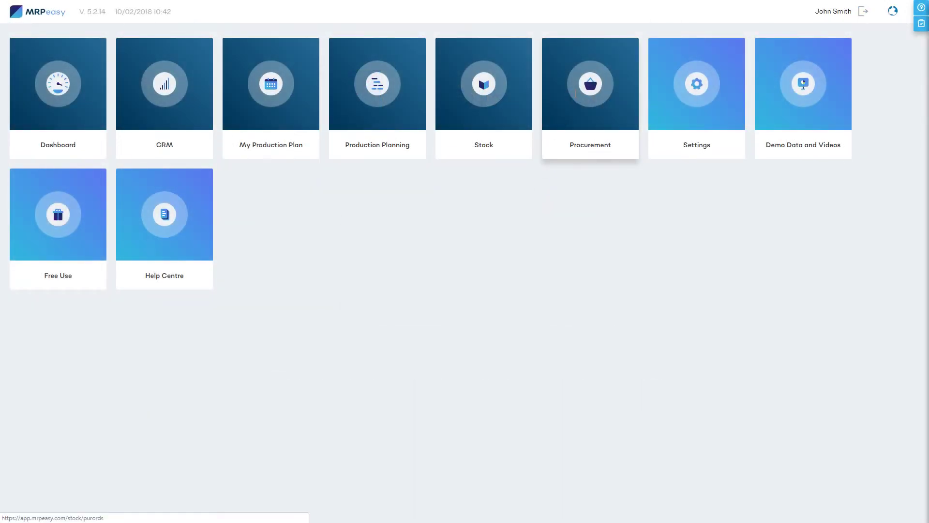
From PO-00005, open lot L-00016 and save serials SN-0021 to SN-0040 in its 20 rows.
click(576, 94)
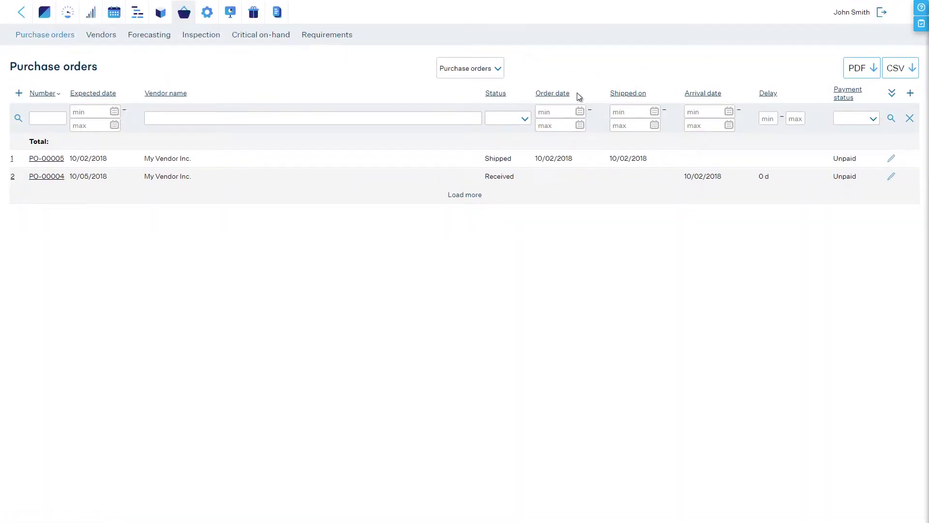
click(890, 158)
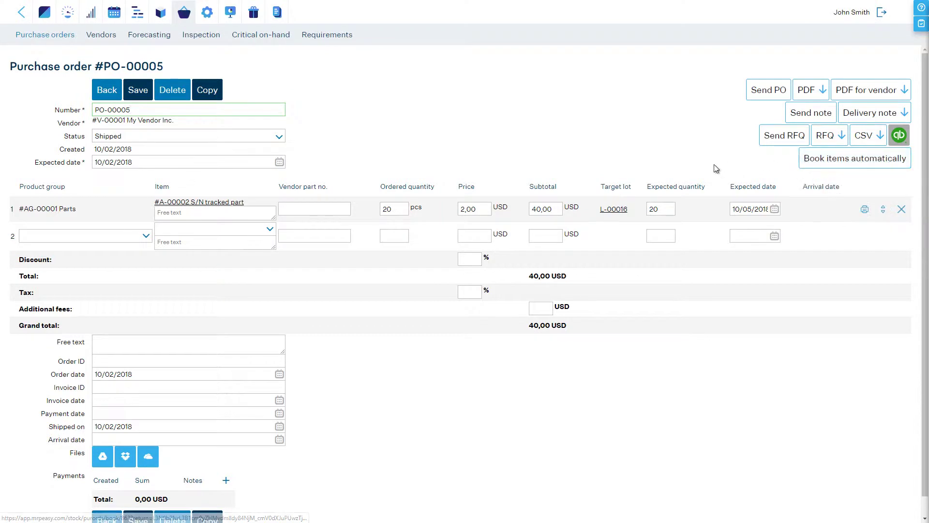
click(609, 209)
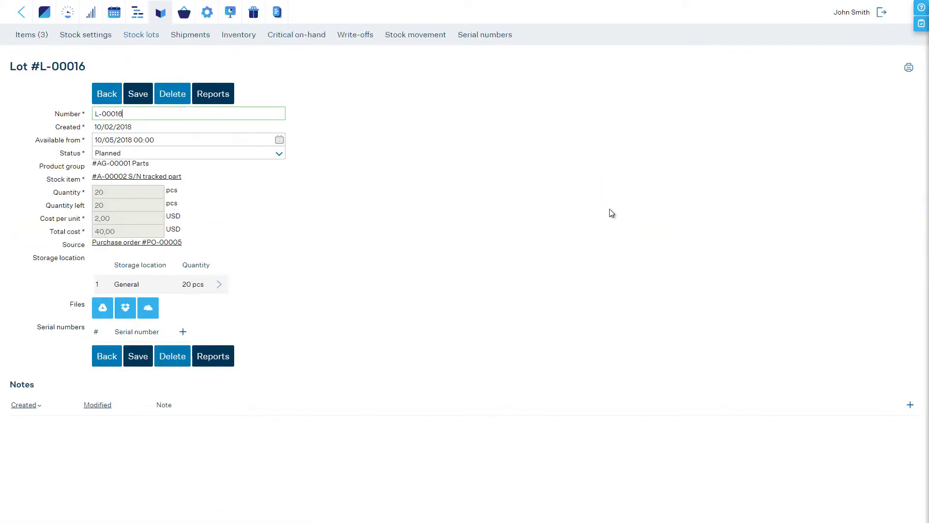
click(184, 331)
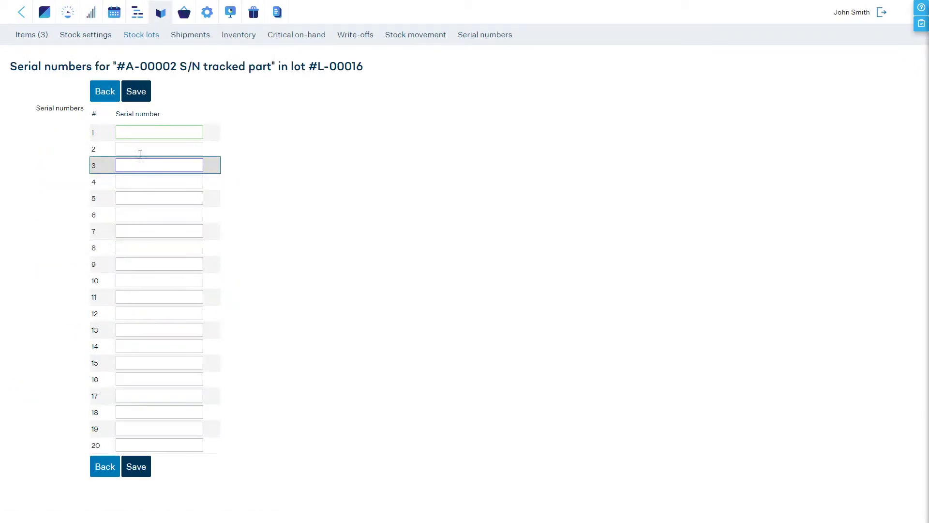
click(153, 133)
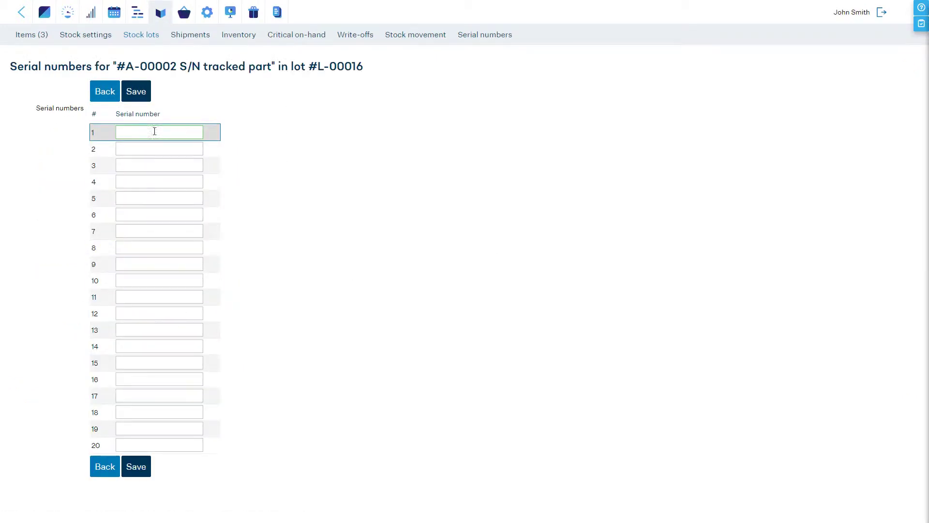
key(ctrl+v)
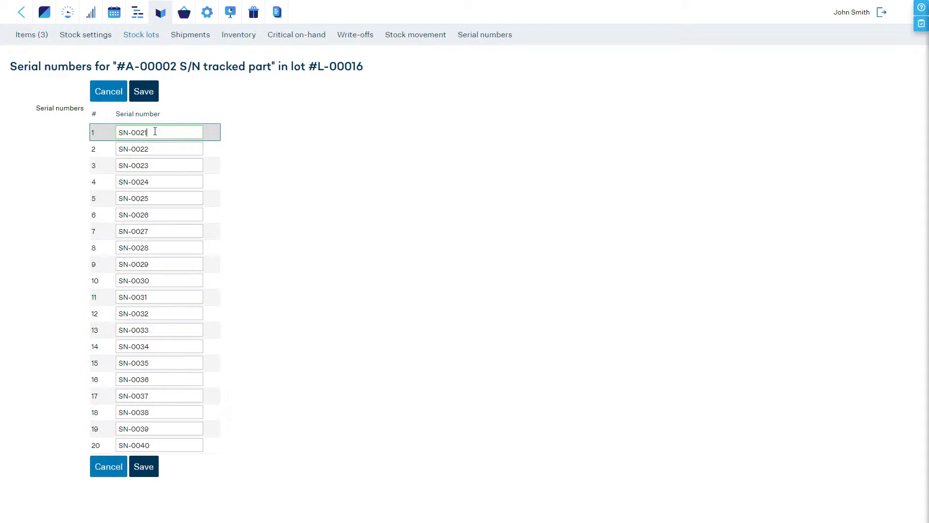
click(150, 91)
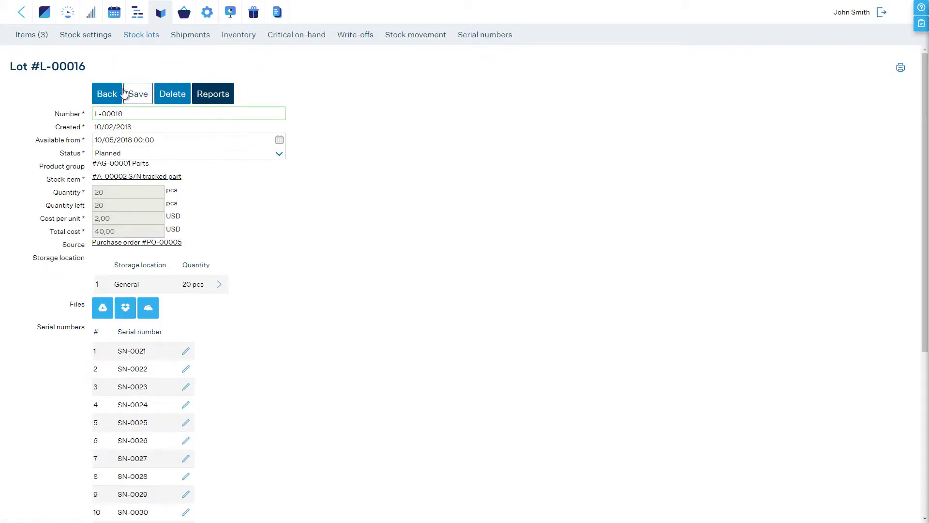
Save PO-00005 as received with arrival date 10/02/2018.
click(109, 92)
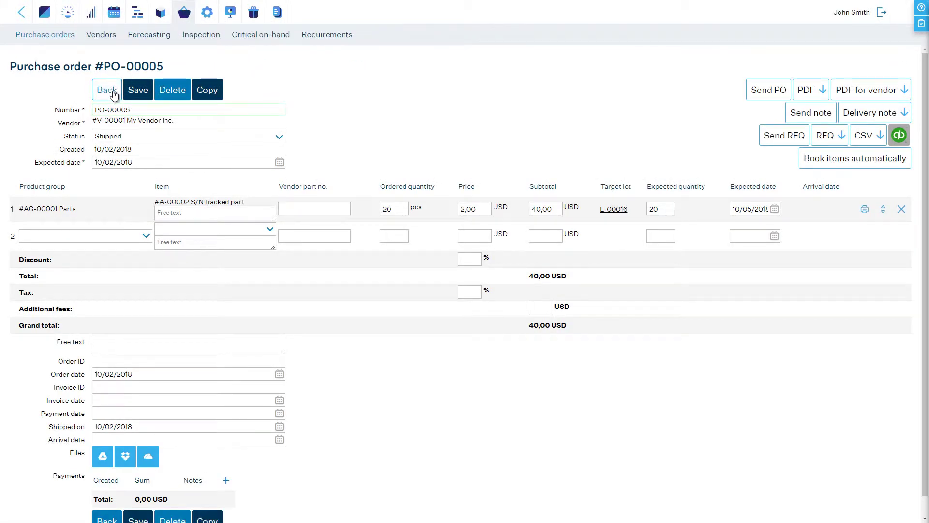
click(217, 439)
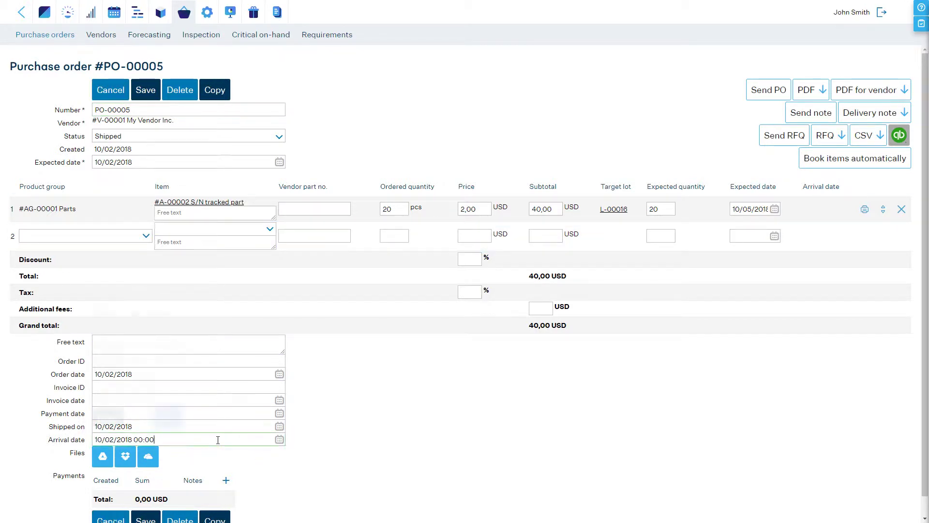
click(158, 517)
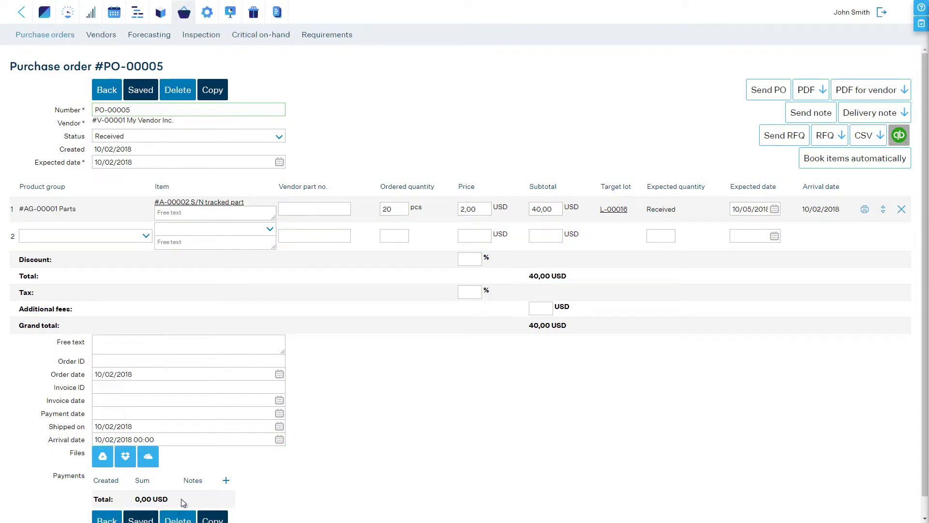
click(161, 13)
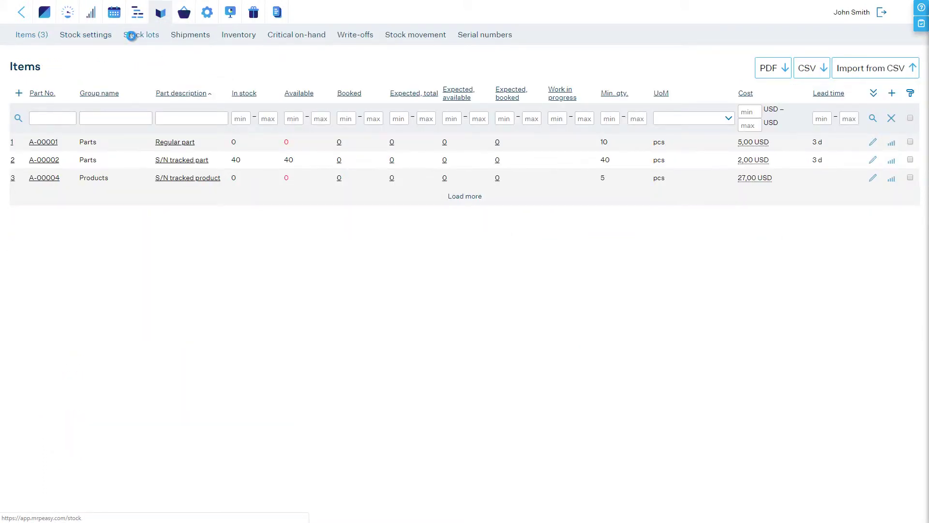
Check lot L-00016's details, then begin a new manufacturing order in Production Planning.
click(132, 36)
click(52, 161)
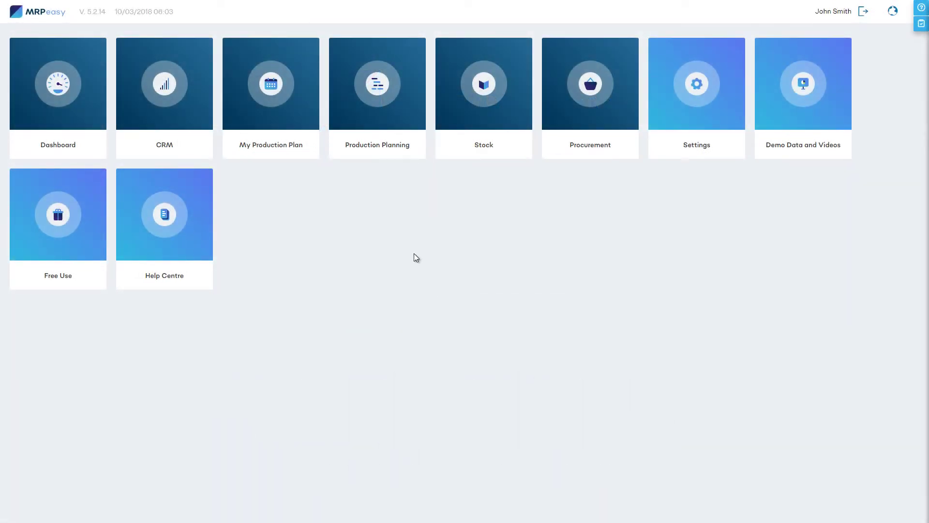
click(371, 98)
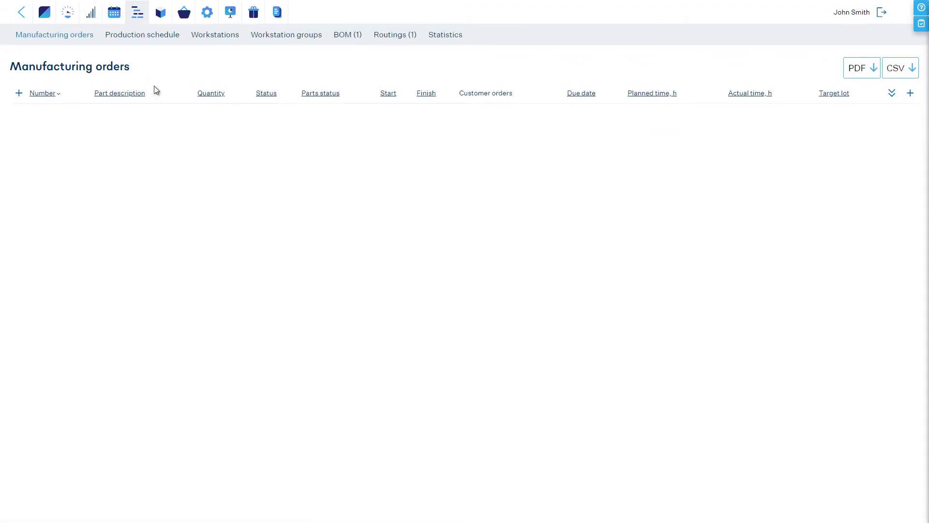
click(19, 94)
Save manufacturing order MO-00005 for 5 pcs of product #A-00004 S/N tracked product.
click(257, 121)
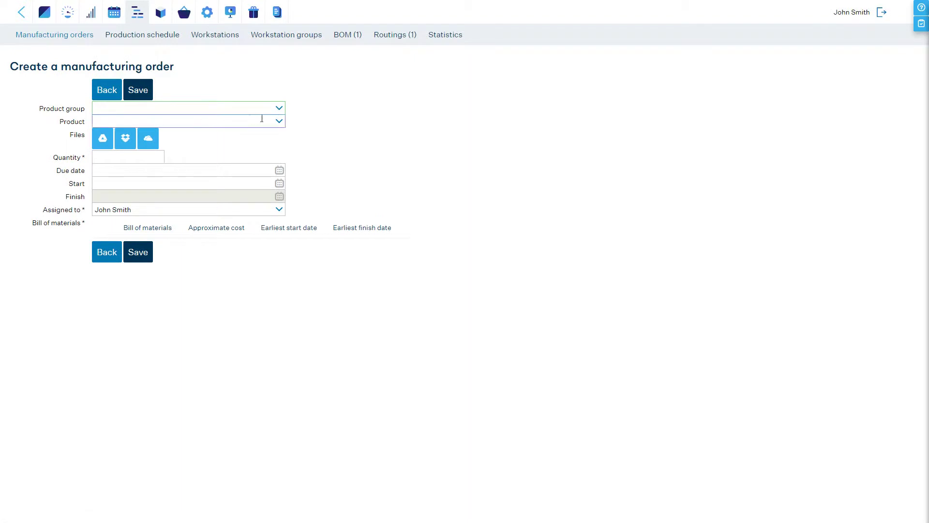
click(259, 141)
click(152, 155)
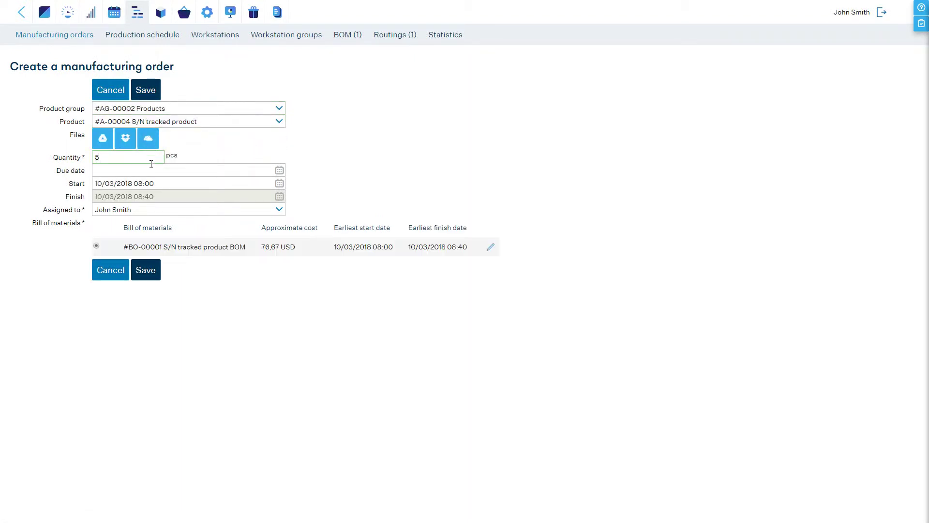
click(147, 270)
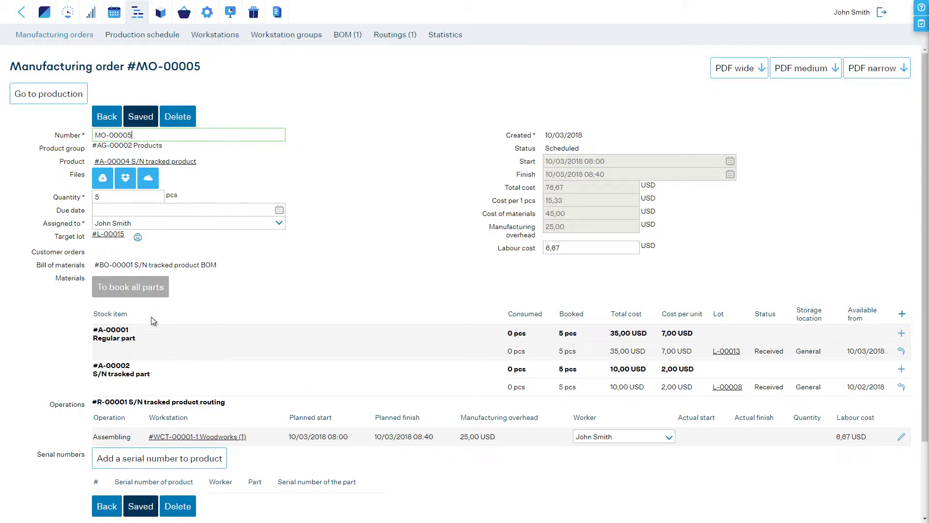
click(144, 467)
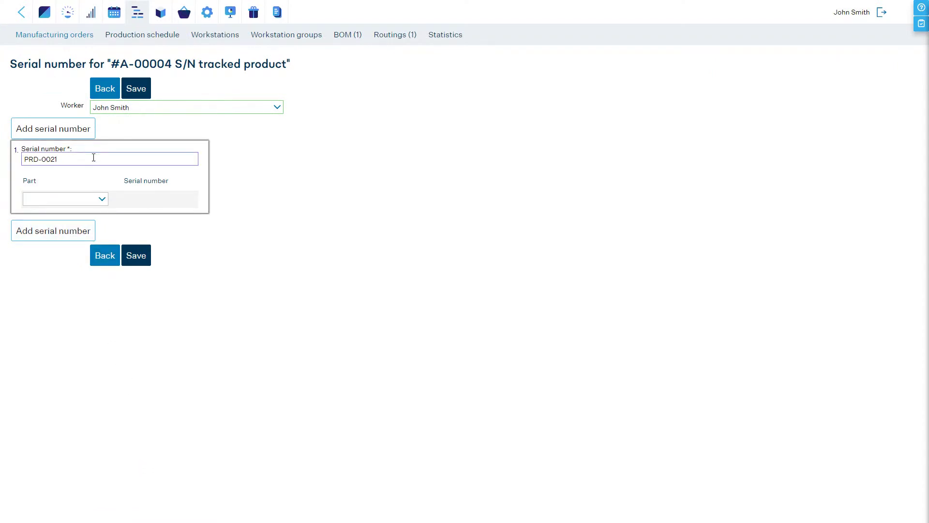
Add a second product serial and link S/N tracked part serial SN-0021 to PRD-0021.
click(72, 135)
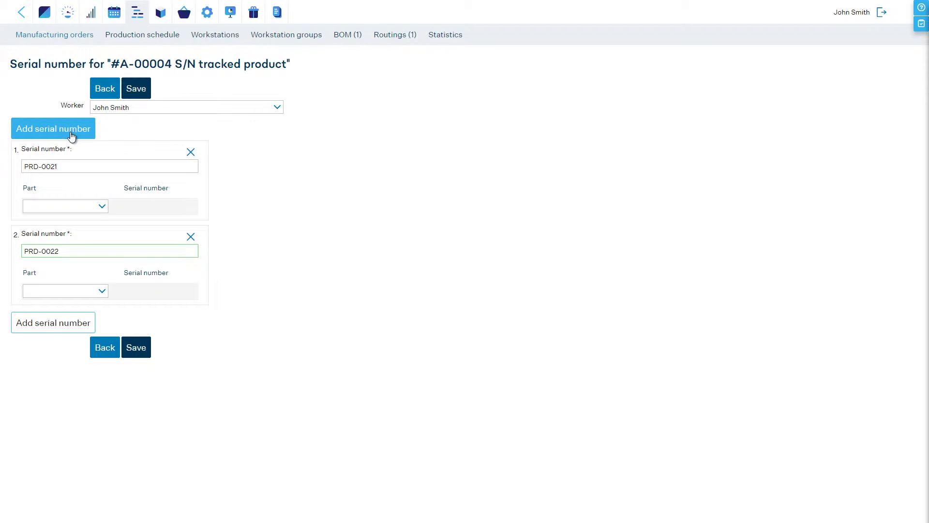
click(102, 207)
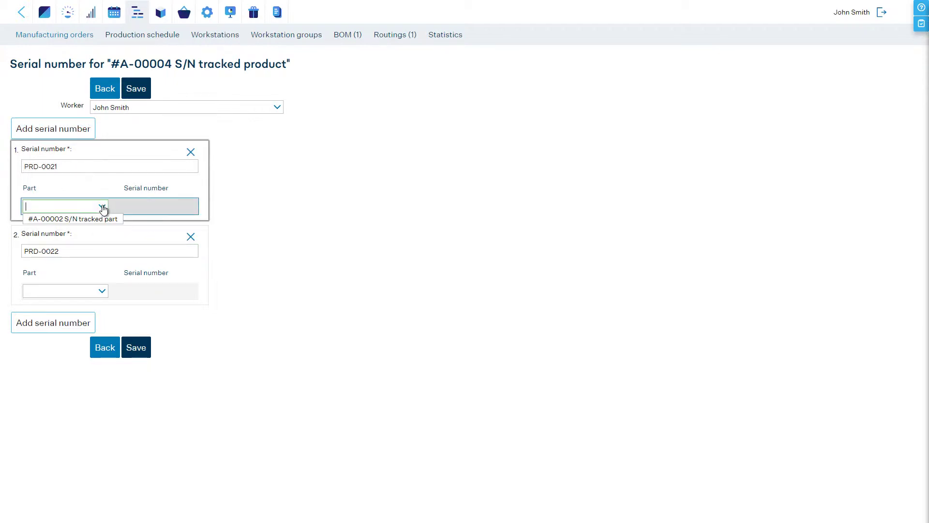
click(104, 218)
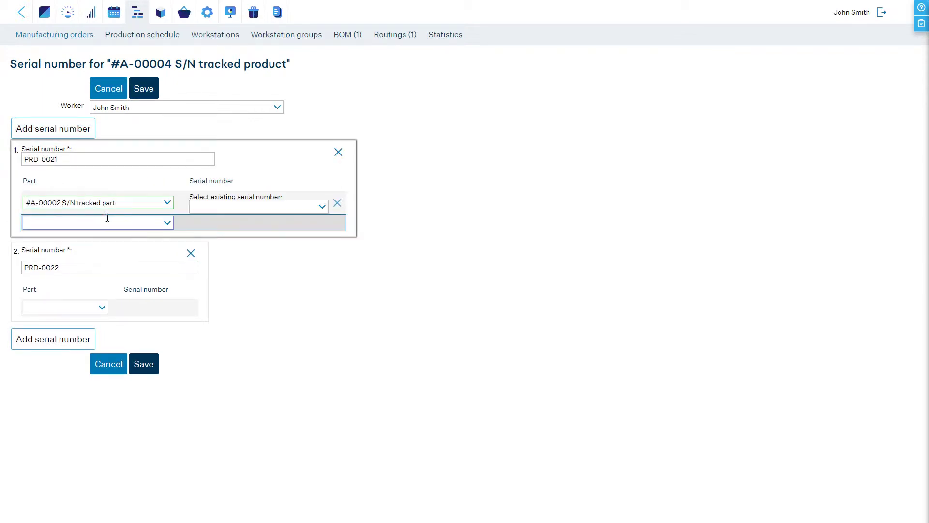
click(322, 207)
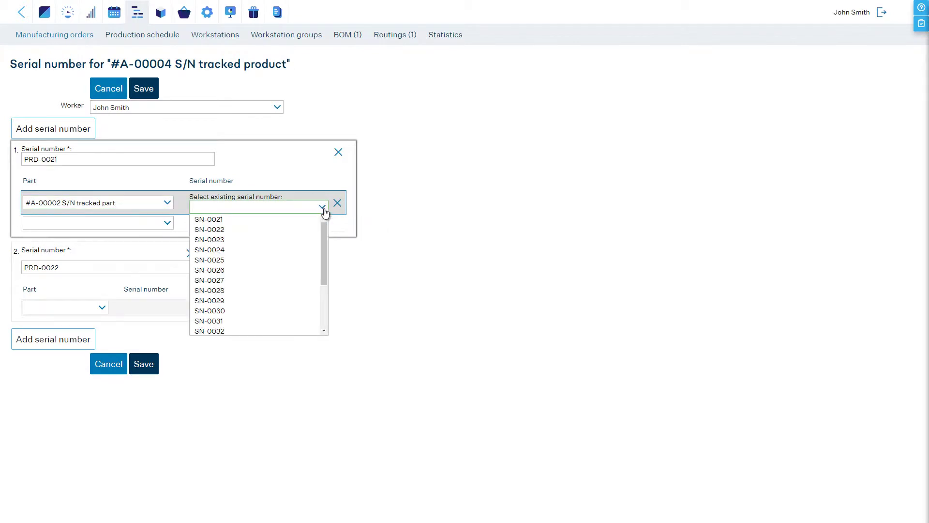
click(316, 219)
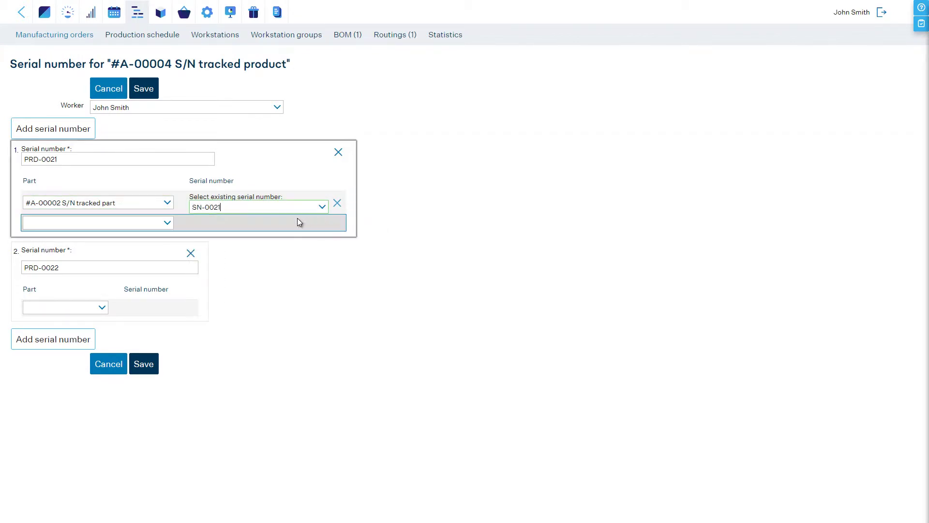
click(170, 221)
click(166, 234)
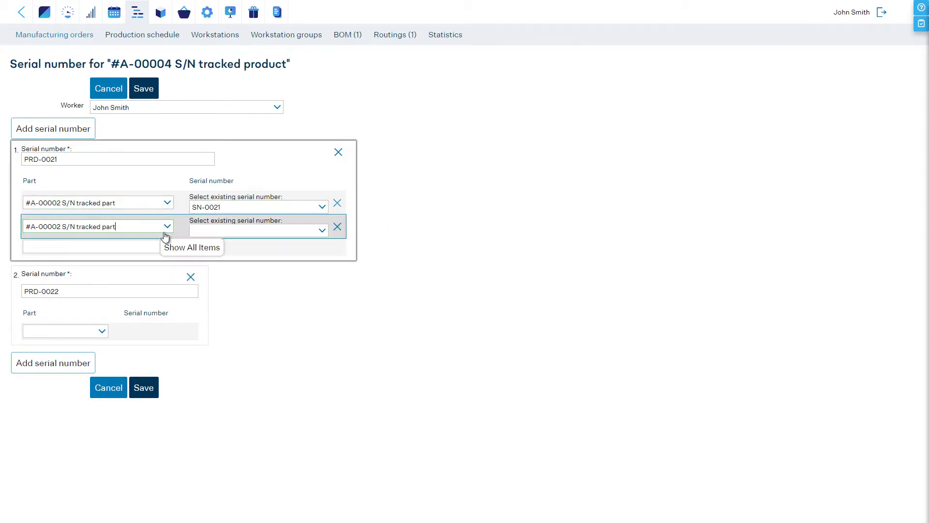
click(337, 229)
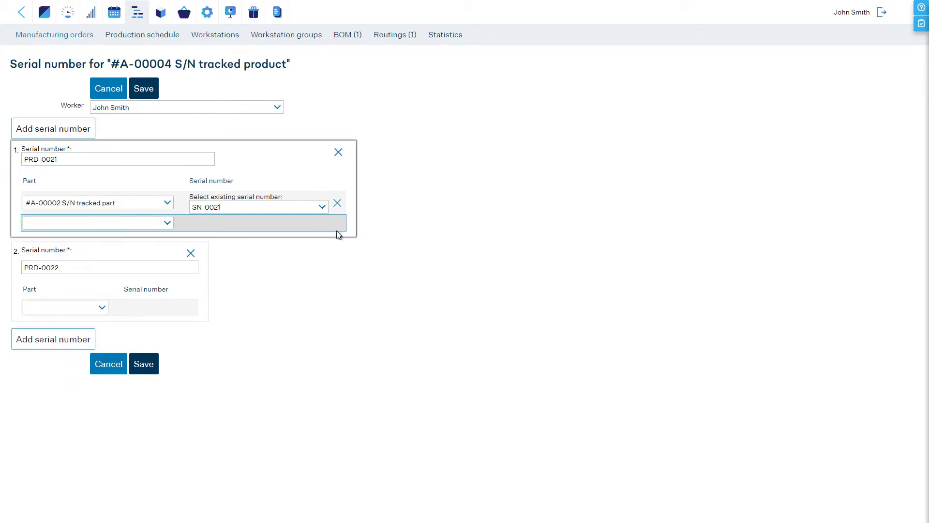
Link S/N tracked part serial SN-0022 to PRD-0022 and save the product serials.
click(103, 308)
click(109, 319)
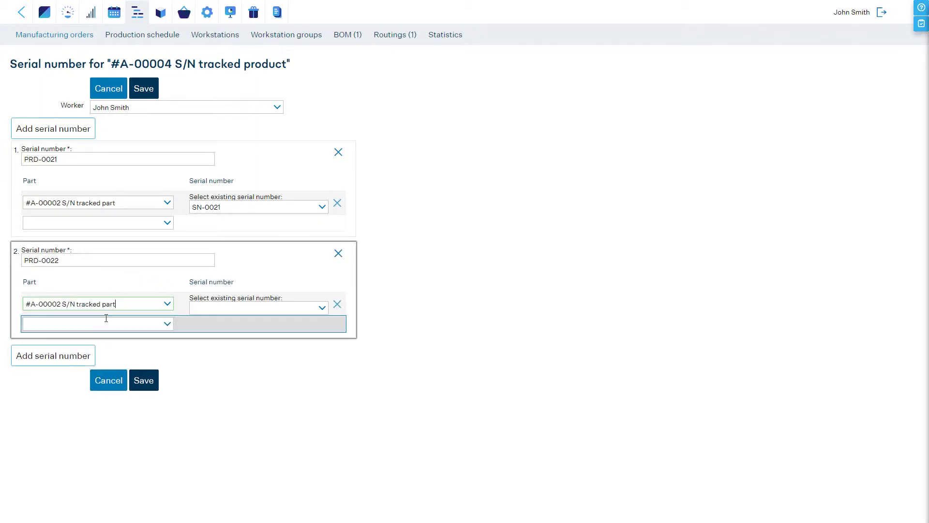
click(322, 310)
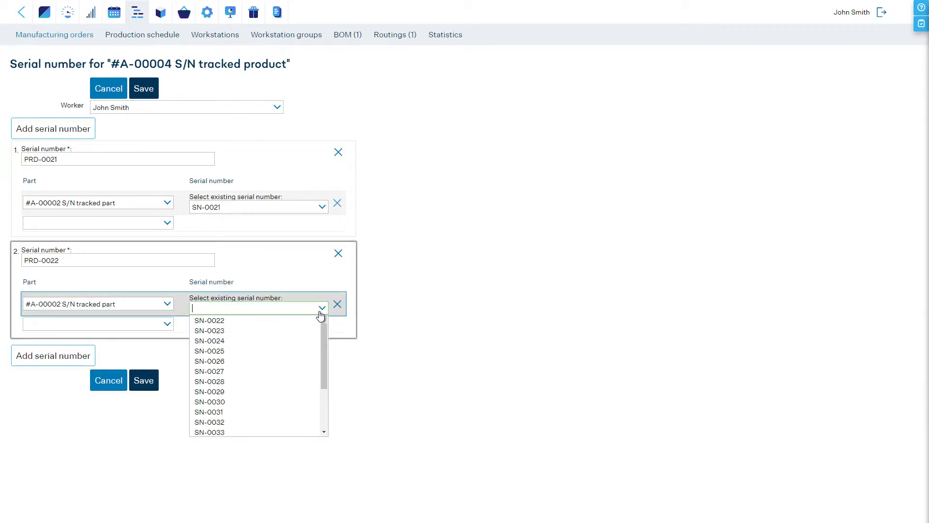
click(294, 320)
click(147, 377)
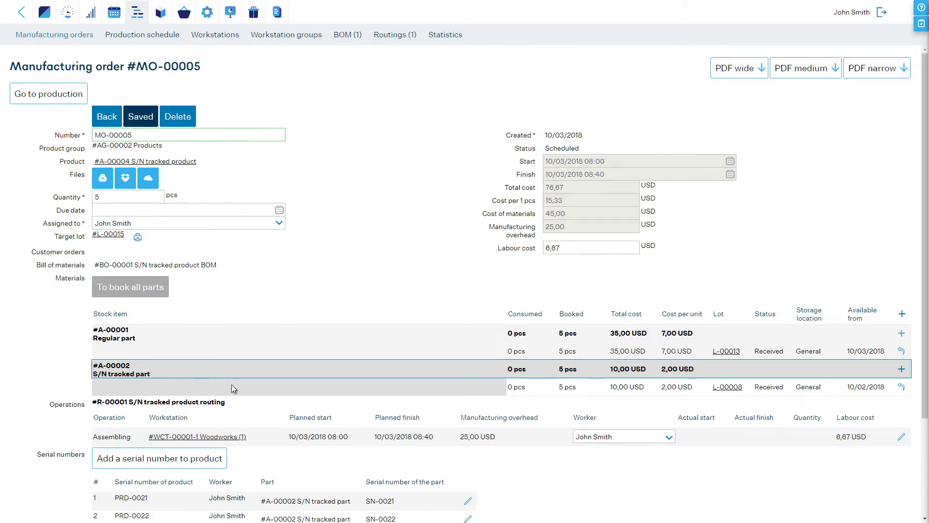
scroll(276, 414, down, 1)
Switch PRD-0022's part serial to SN-0023, save, and open target lot #L-00015.
scroll(276, 414, down, 4)
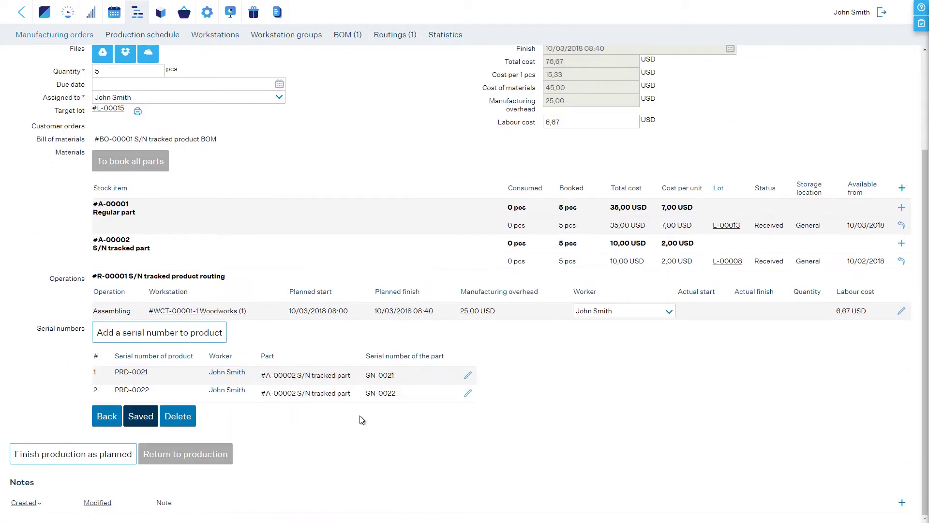
click(468, 393)
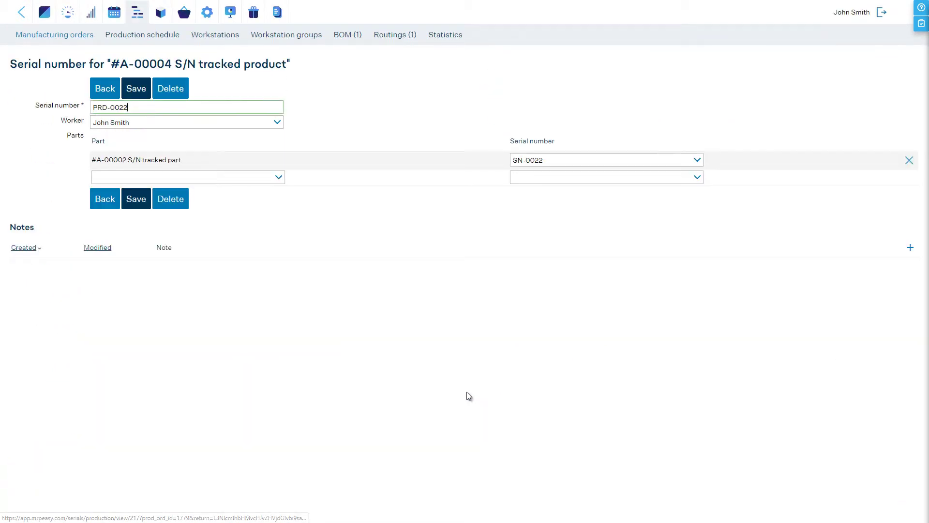
click(696, 164)
click(672, 199)
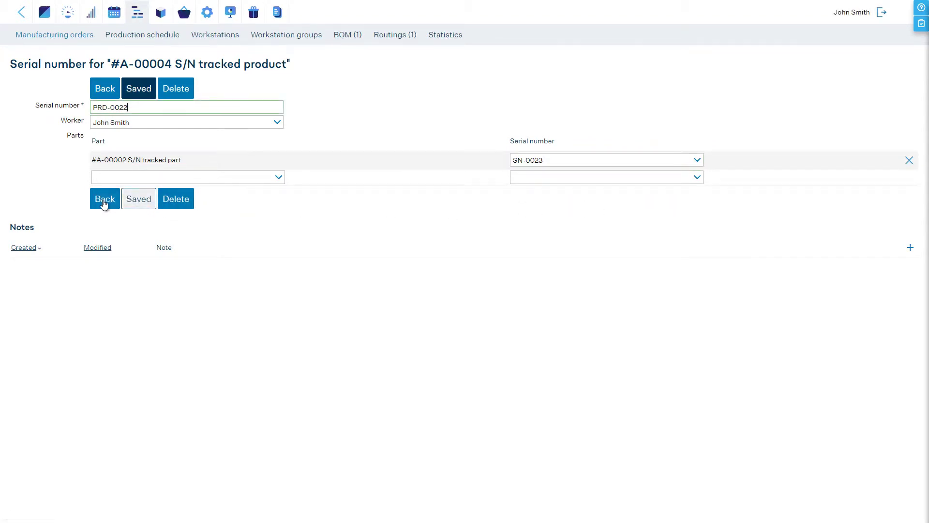
click(106, 201)
scroll(99, 200, up, 3)
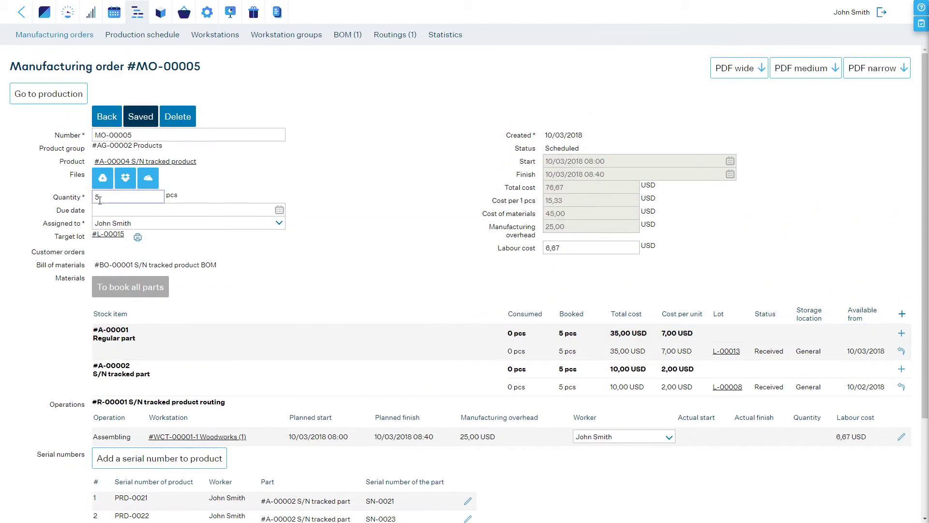
click(106, 234)
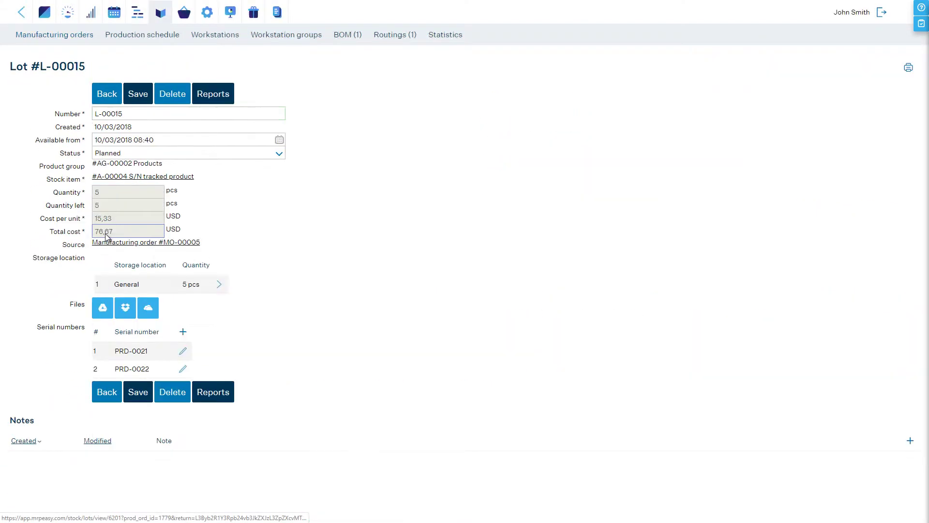
Leave lot L-00015's serial number form unchanged and go back to MO-00005.
click(180, 331)
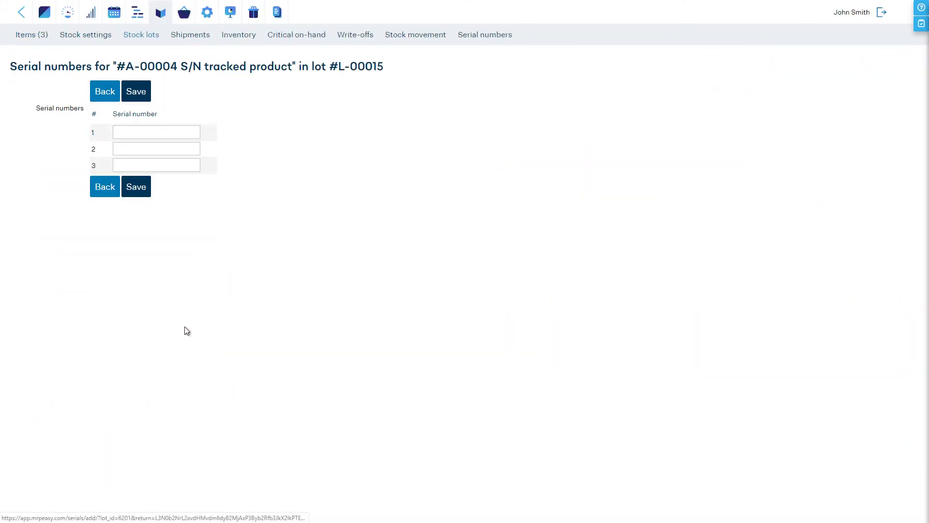
click(109, 192)
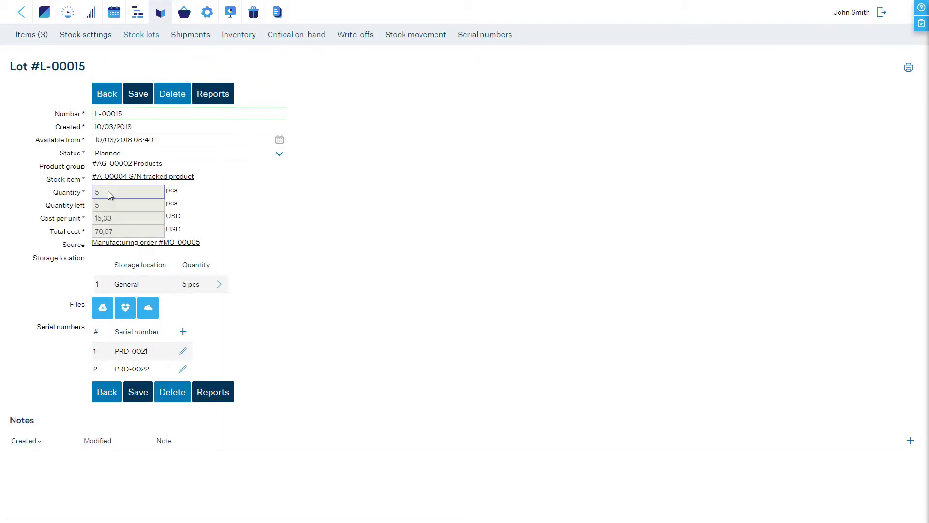
click(108, 90)
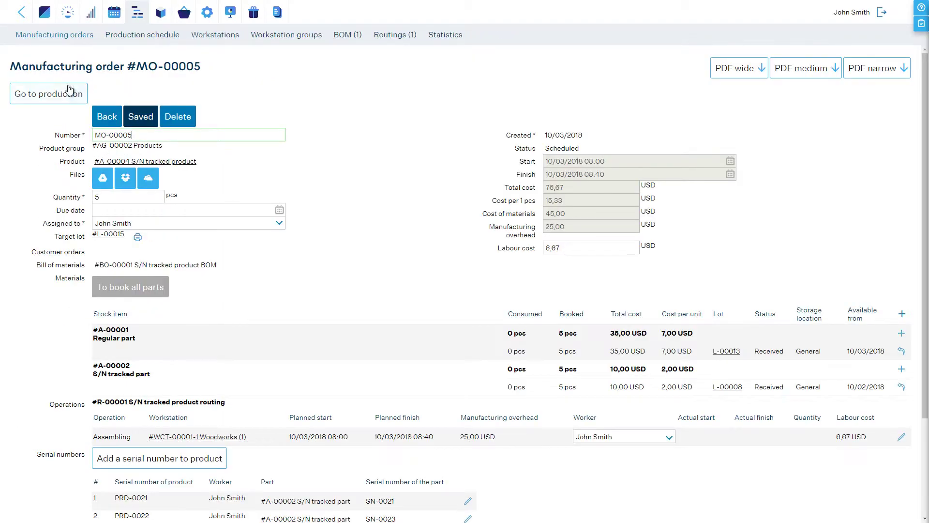
In MO-00005's production view, add product serial PRD-0023 using part #A-00002 serial SN-0022.
click(53, 91)
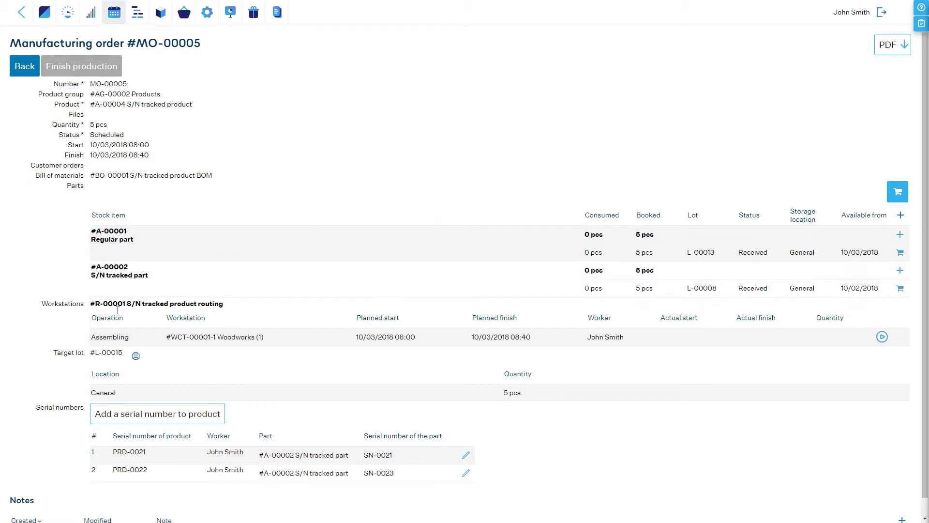
click(124, 416)
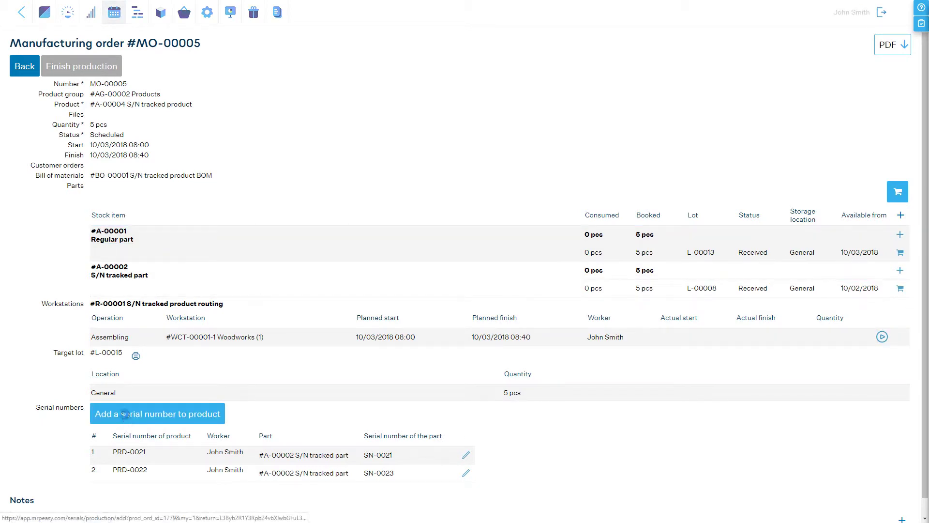
click(102, 179)
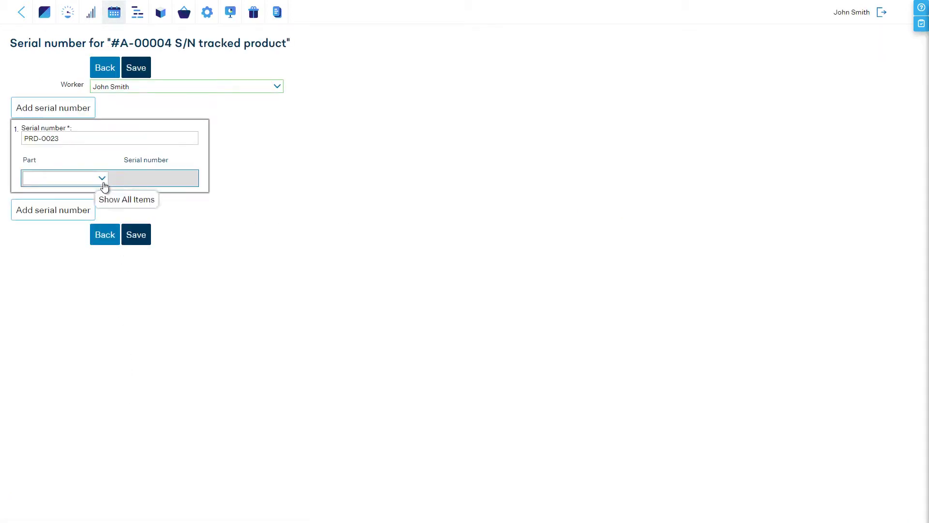
click(104, 191)
click(321, 189)
click(307, 198)
click(143, 258)
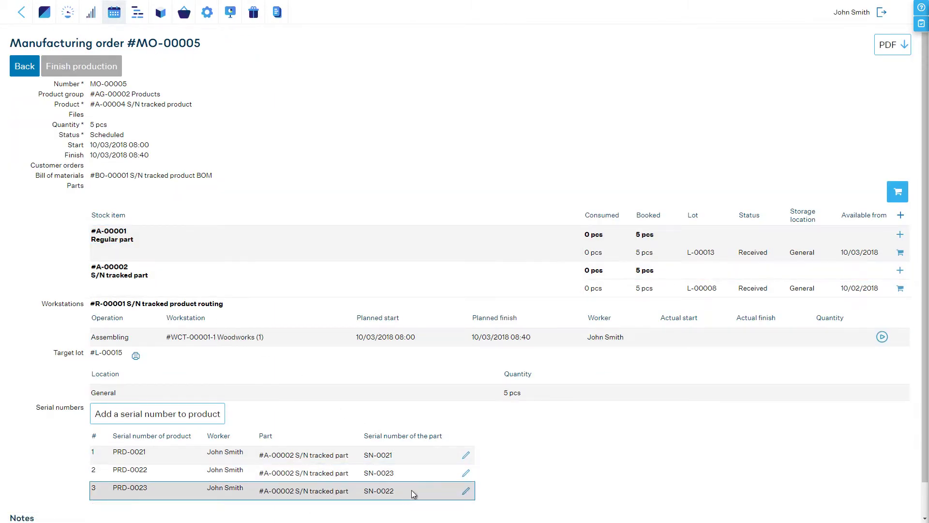
Review PRD-0023's serial record, leave it unchanged, then go to system settings.
click(466, 491)
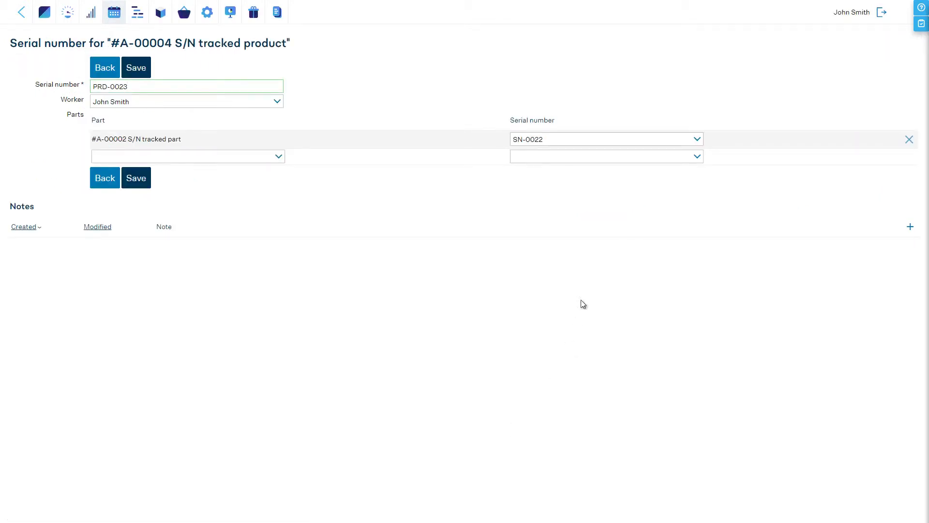
click(695, 142)
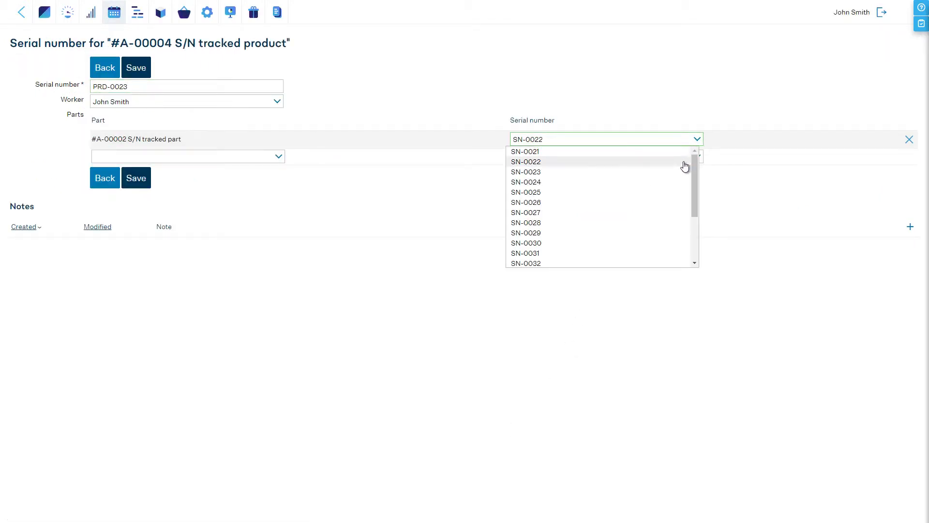
click(104, 178)
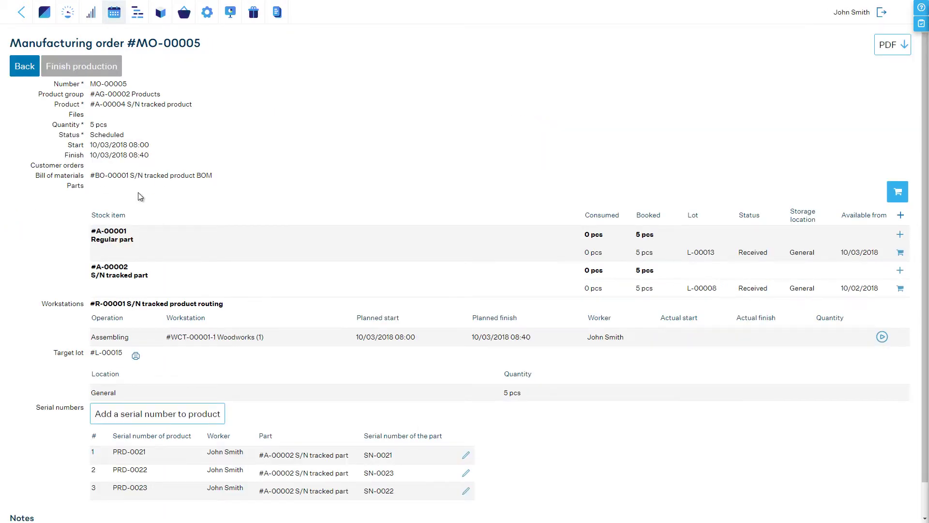
click(208, 13)
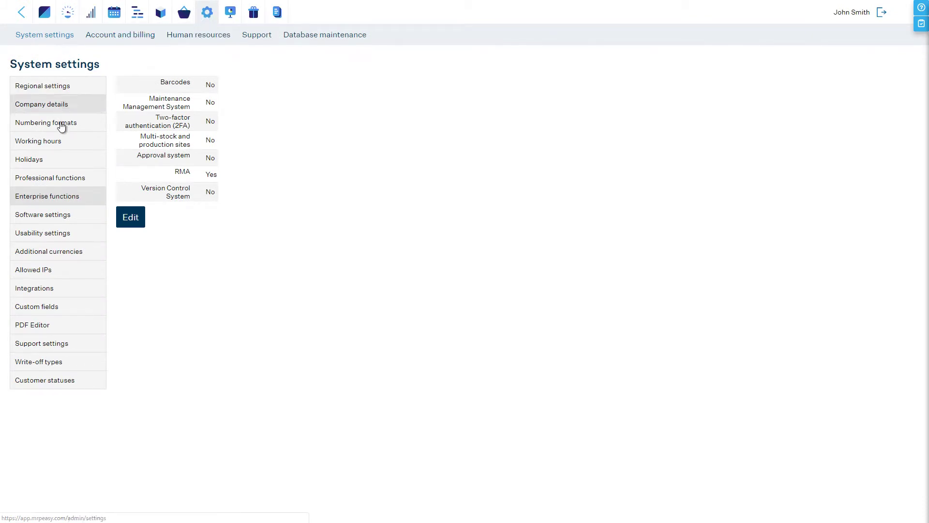
Keep Advanced Internet-kiosk at Yes in Software settings and save.
click(56, 218)
click(122, 198)
click(186, 140)
click(187, 153)
click(141, 203)
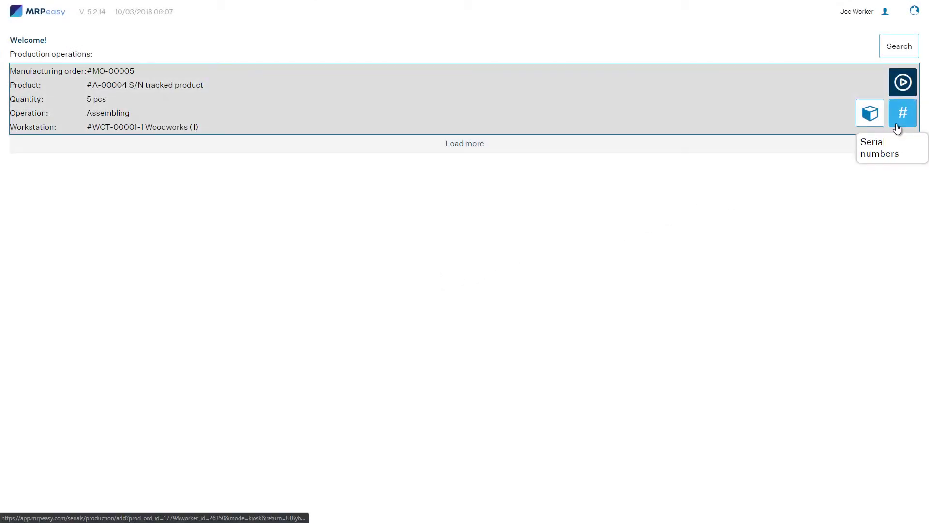
In the kiosk, enter product PRD-0024 built from part #A-00002 serial SN-0024.
click(897, 126)
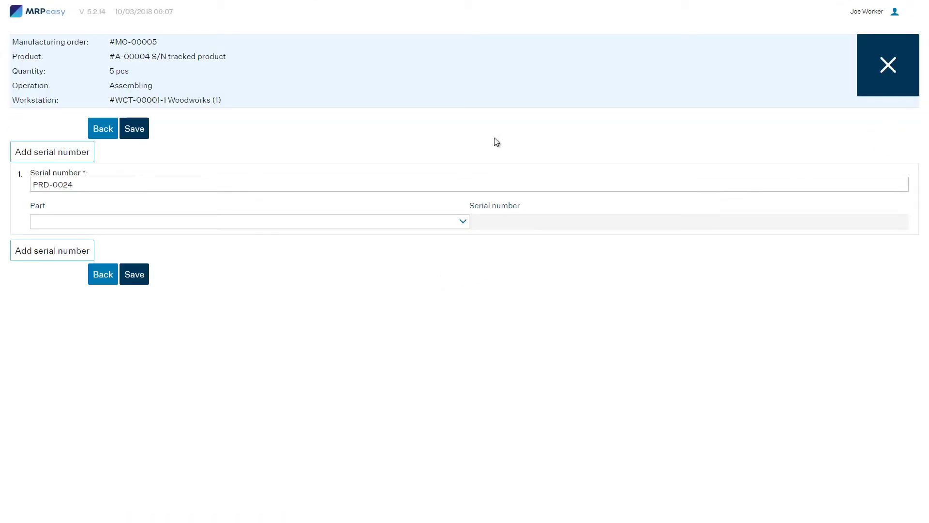
click(457, 223)
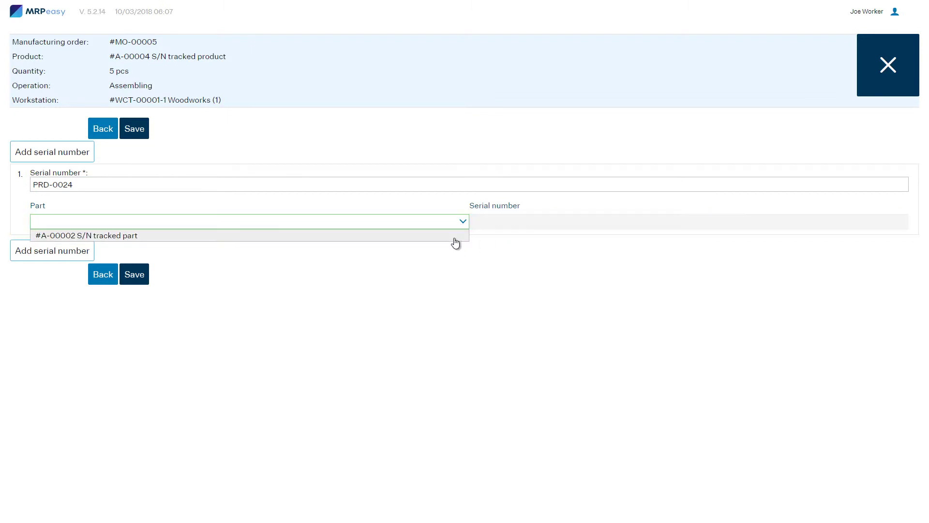
click(456, 239)
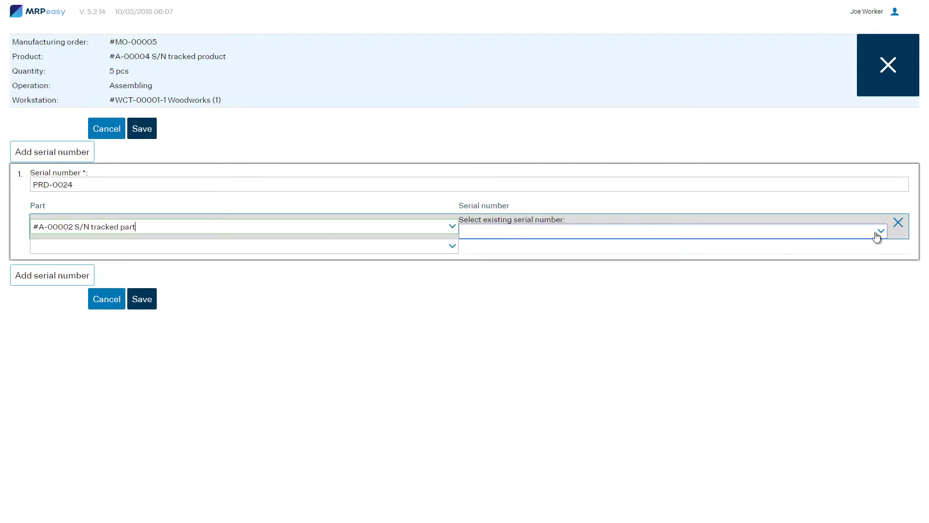
click(874, 232)
click(851, 244)
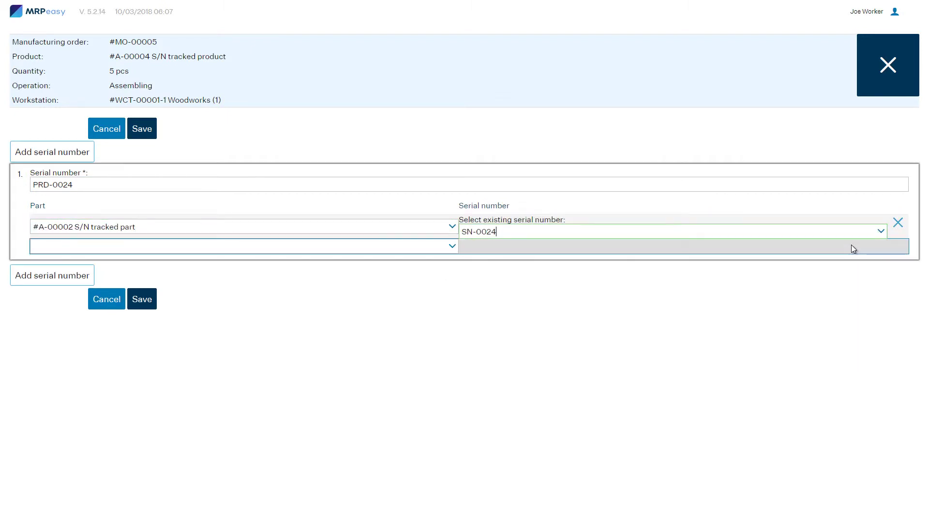
Add product PRD-0025 built from part #A-00002 serial SN-0025 and save both.
click(41, 268)
click(462, 344)
click(454, 360)
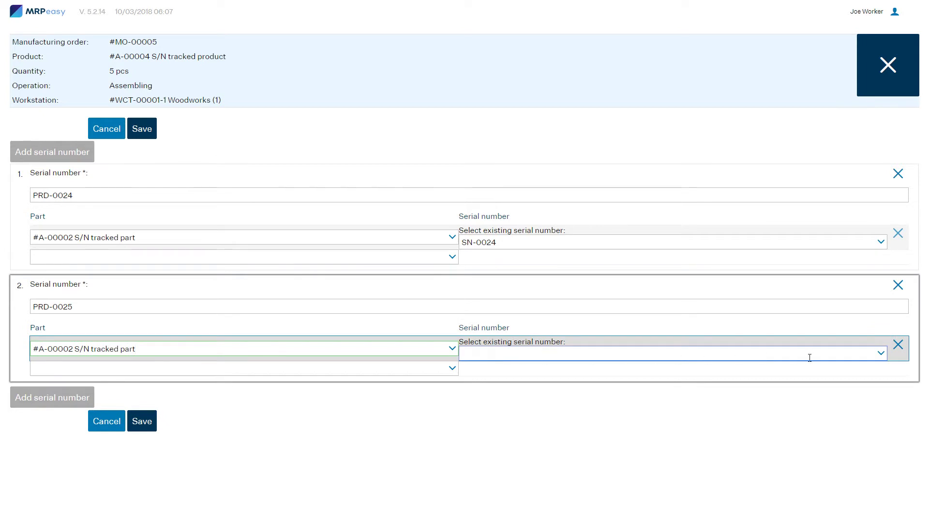
click(879, 358)
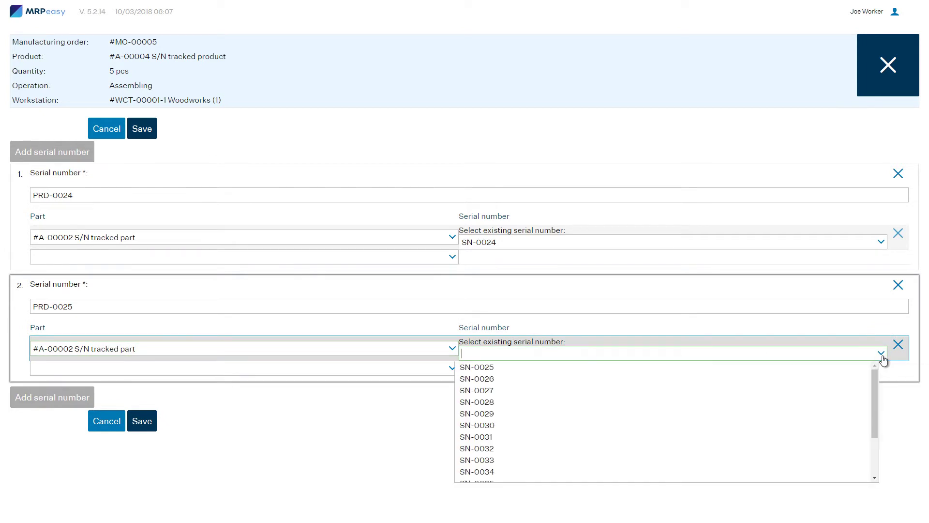
click(850, 371)
click(140, 422)
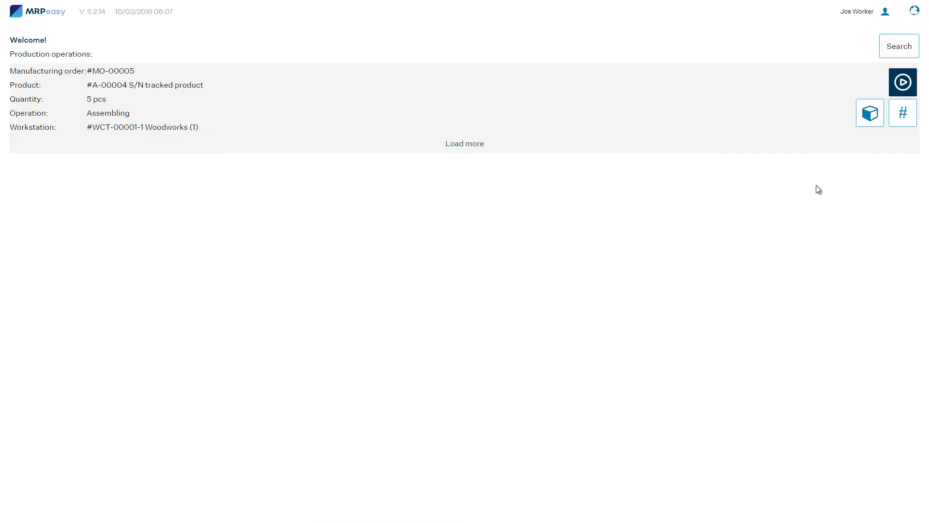
Check the operation's serials, then save a new shipment with delivery date 10/10/2018.
click(898, 124)
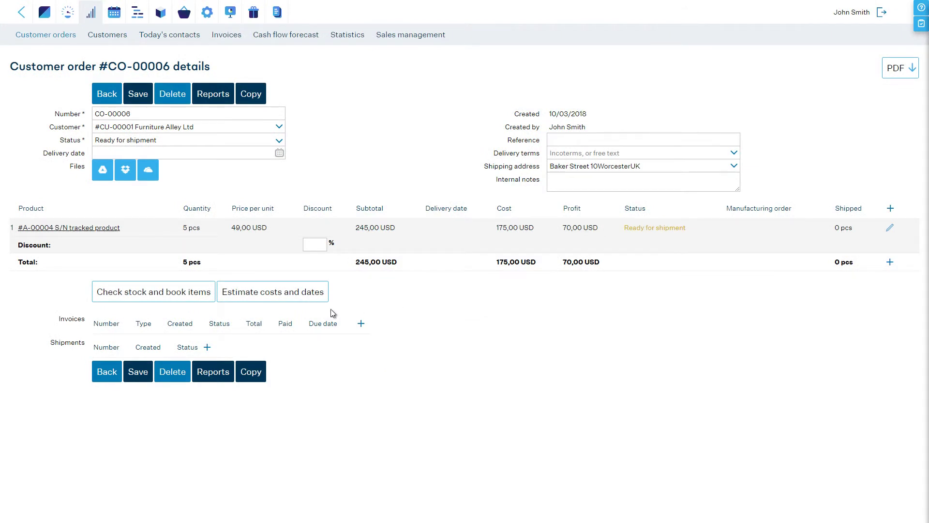
click(209, 347)
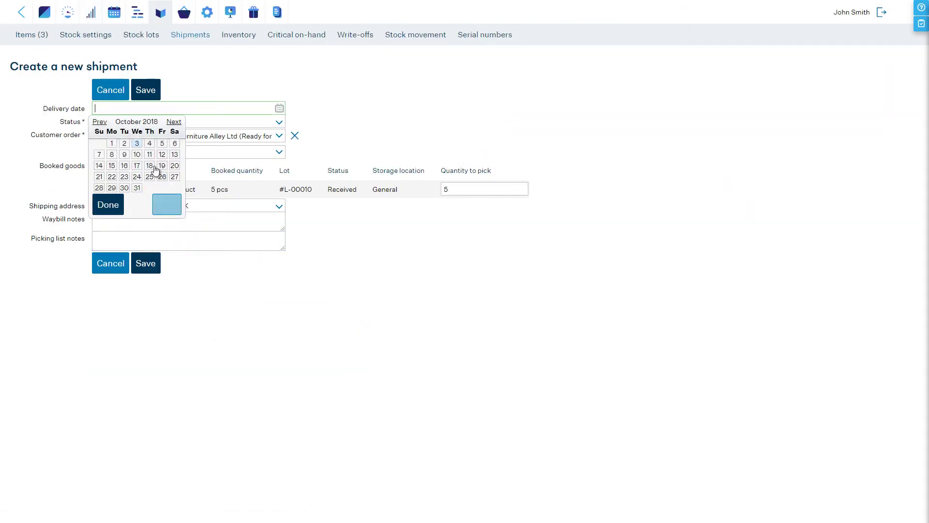
click(137, 155)
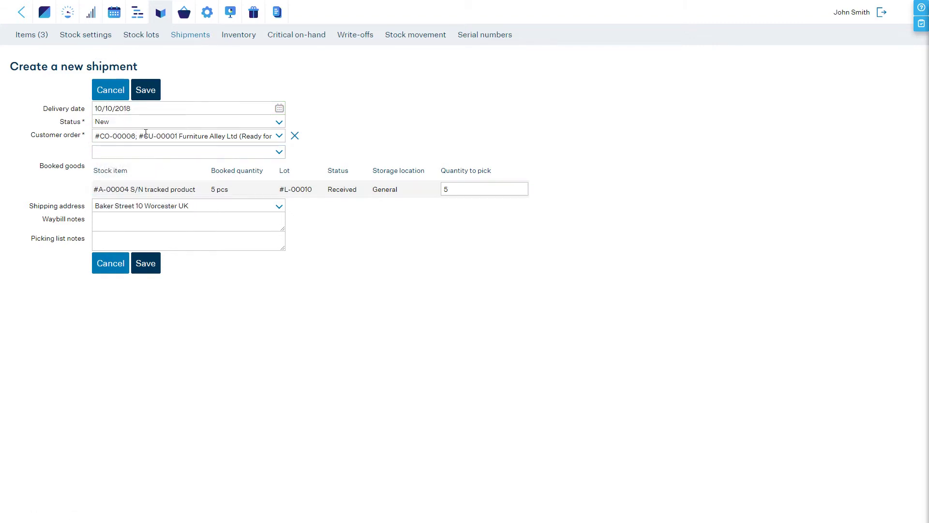
click(141, 88)
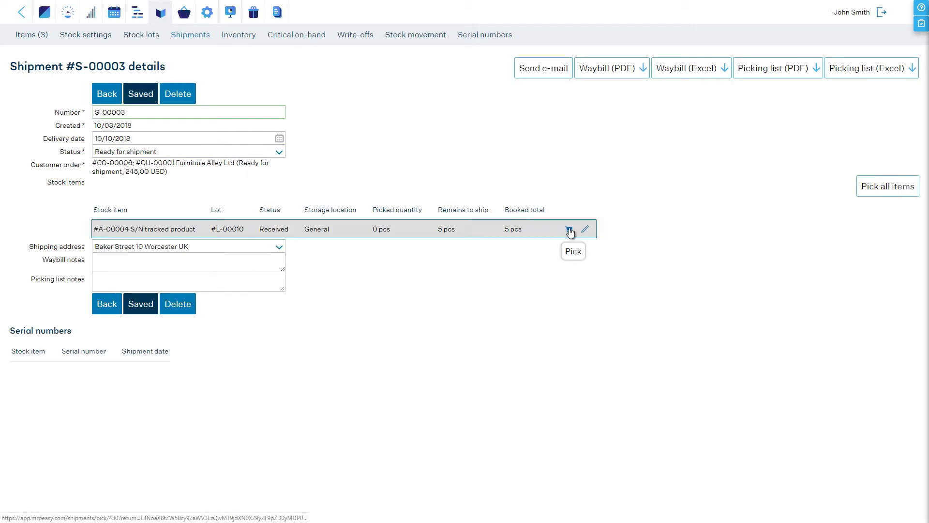
Pick all items and assign serials PRD-0001 through PRD-0005 to the five units.
click(889, 191)
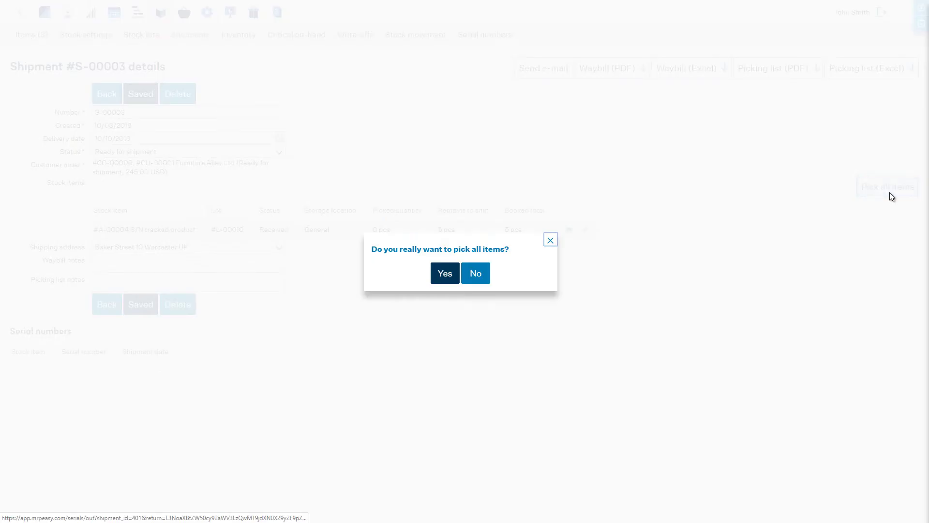
click(443, 272)
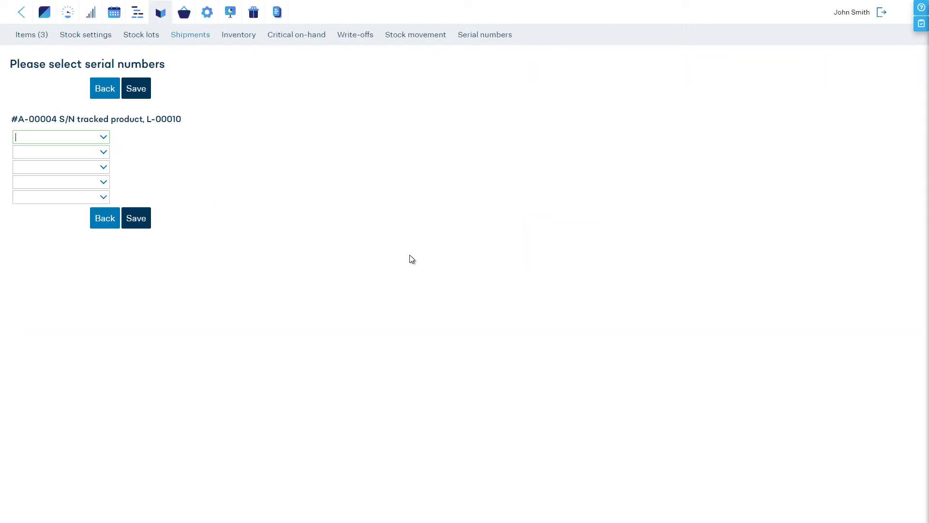
click(103, 137)
click(95, 147)
click(103, 152)
click(87, 176)
click(102, 167)
click(89, 200)
click(103, 182)
click(89, 224)
click(104, 196)
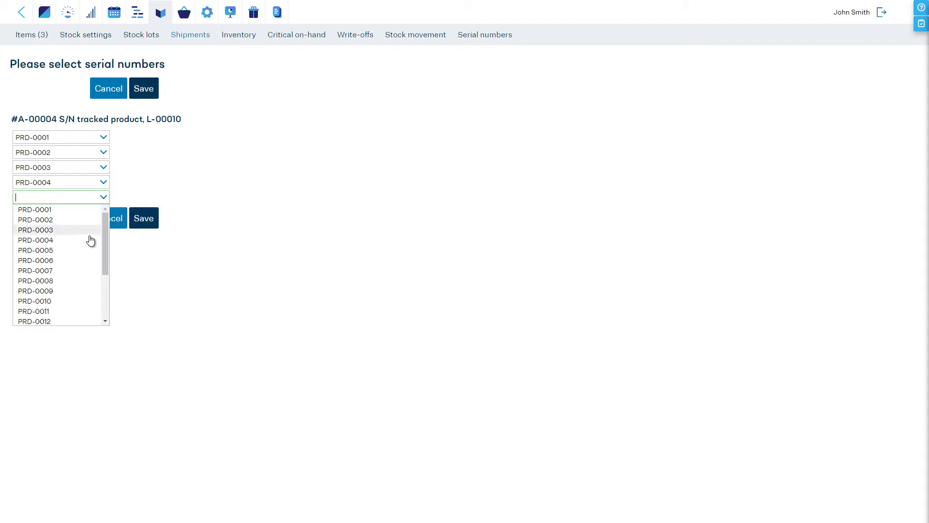
click(86, 248)
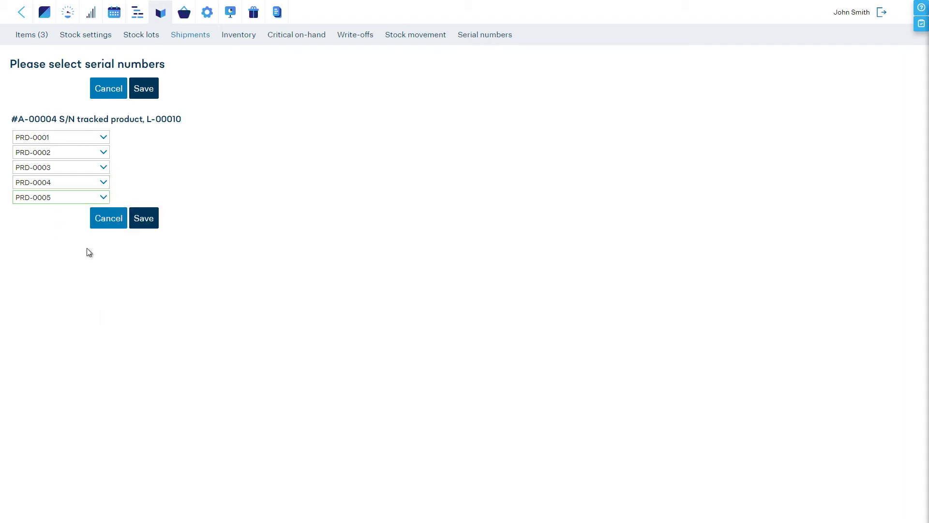
Save the shipment's serial numbers and return to the customer order.
click(142, 221)
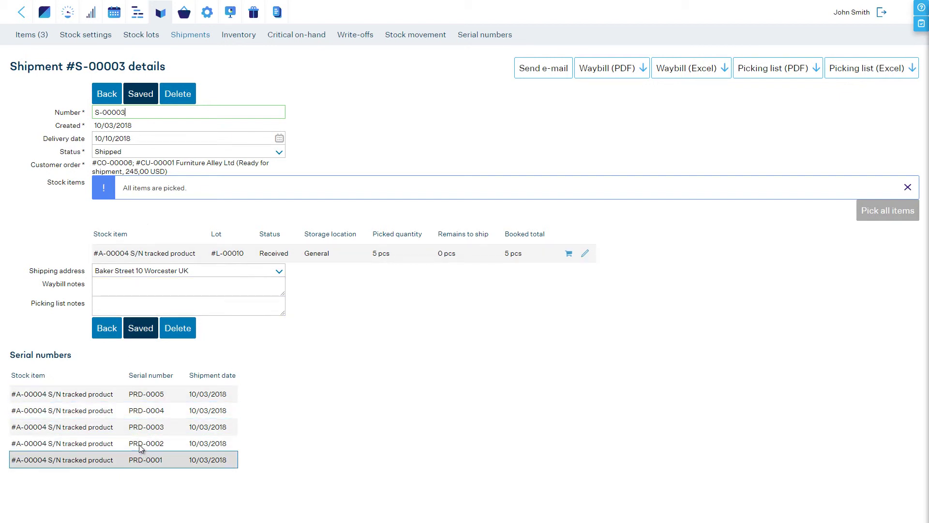
click(107, 329)
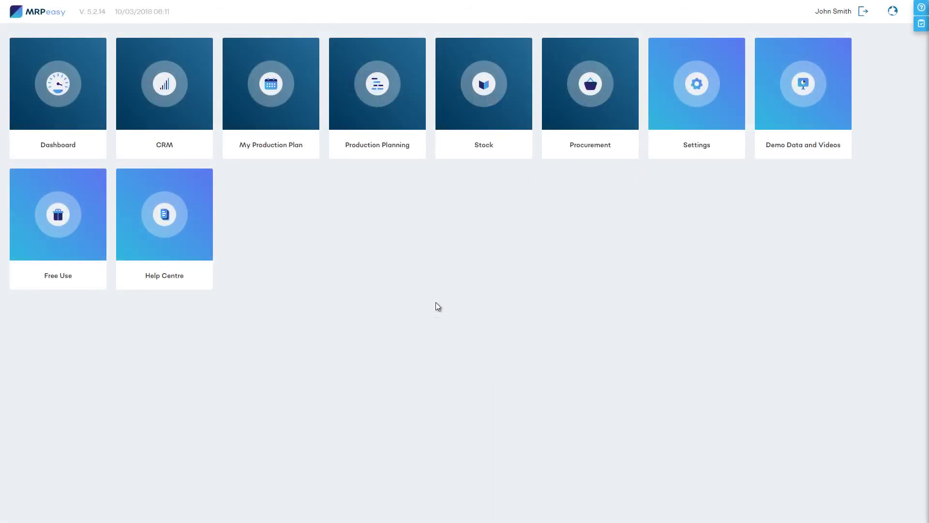
click(178, 99)
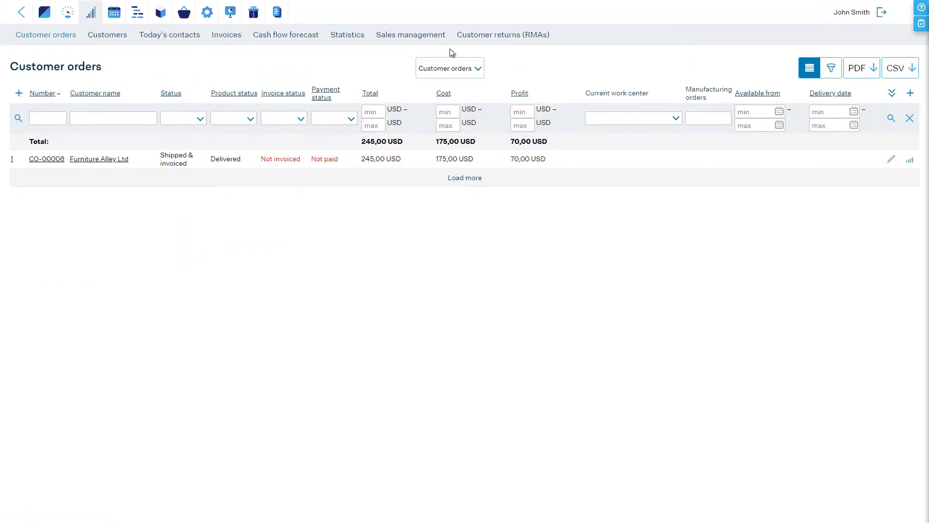
Fill a new RMA: Furniture Alley Ltd, Repair and invoice, S/N tracked product, quantity 1.
click(463, 38)
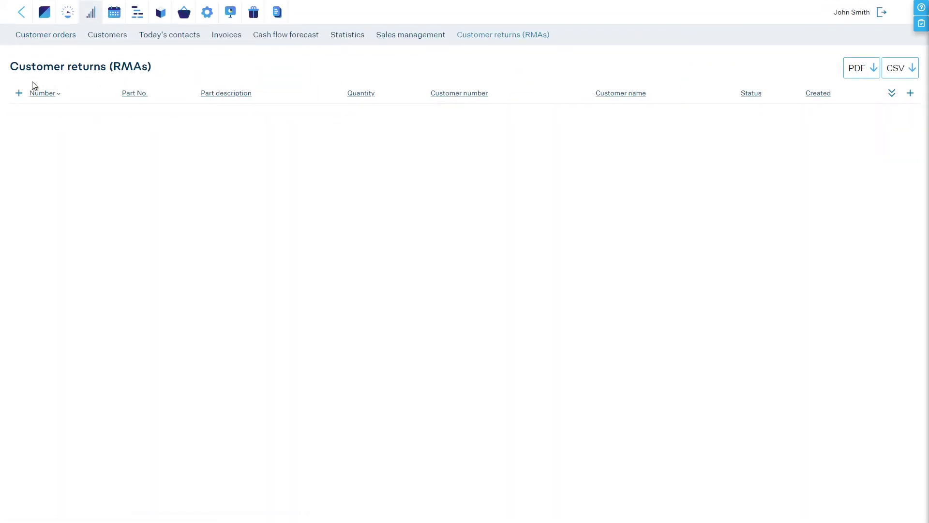
click(19, 93)
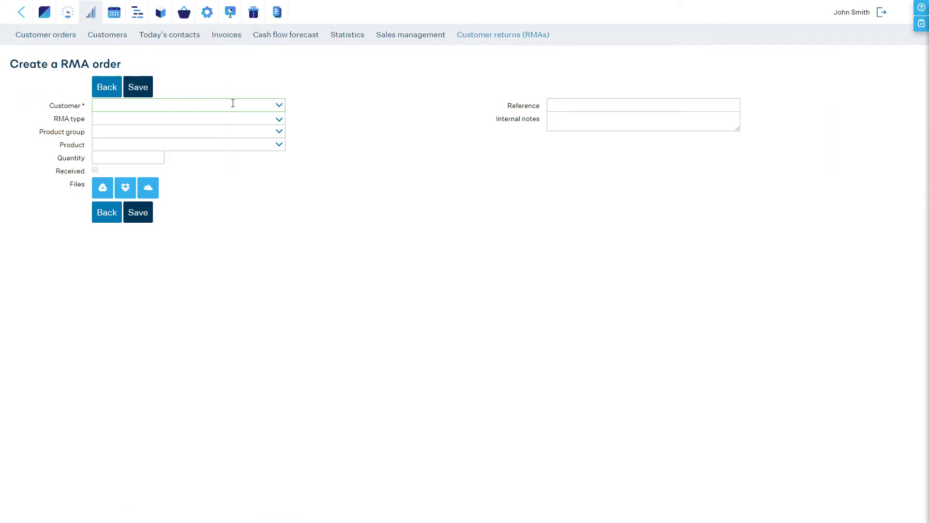
click(276, 107)
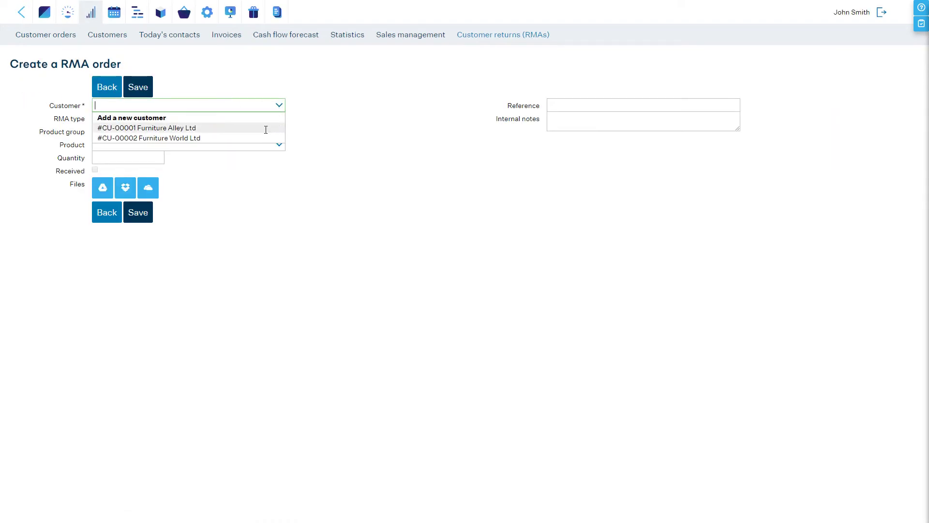
click(265, 128)
click(280, 119)
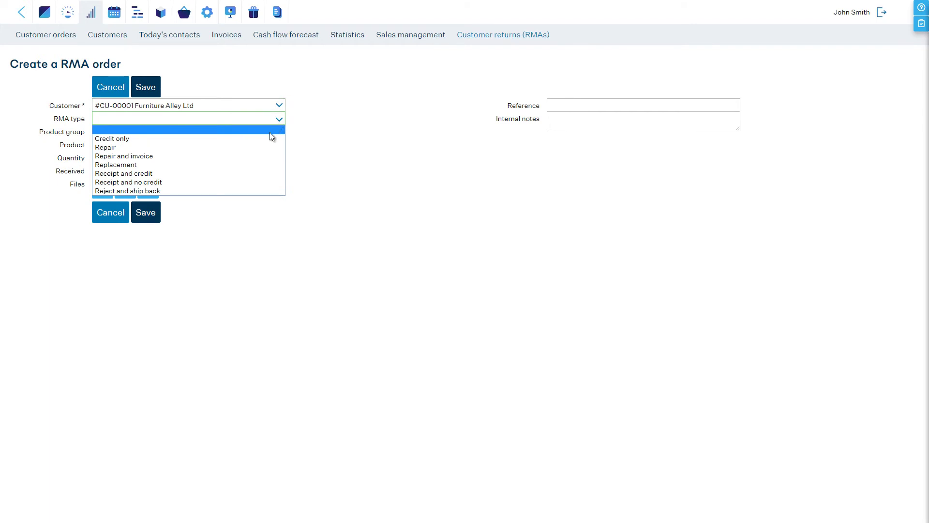
click(261, 158)
click(271, 146)
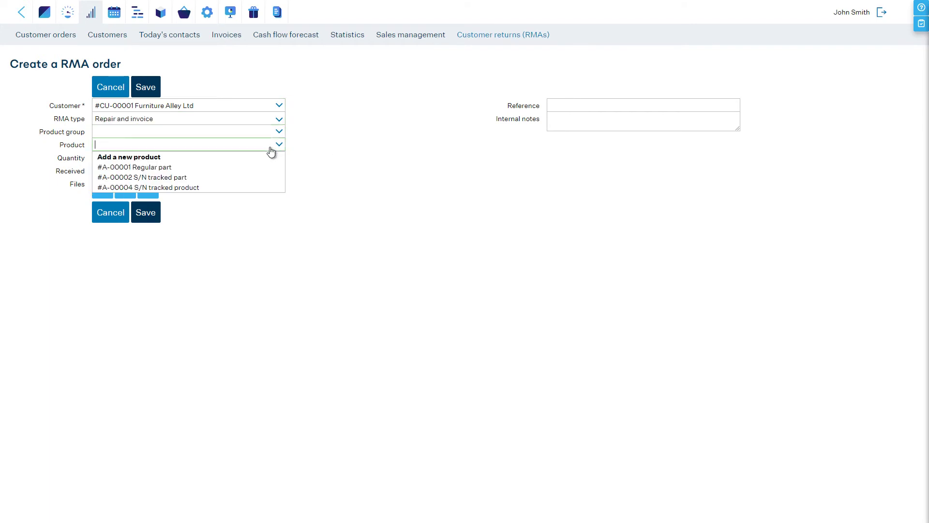
click(251, 188)
click(152, 158)
text(1)
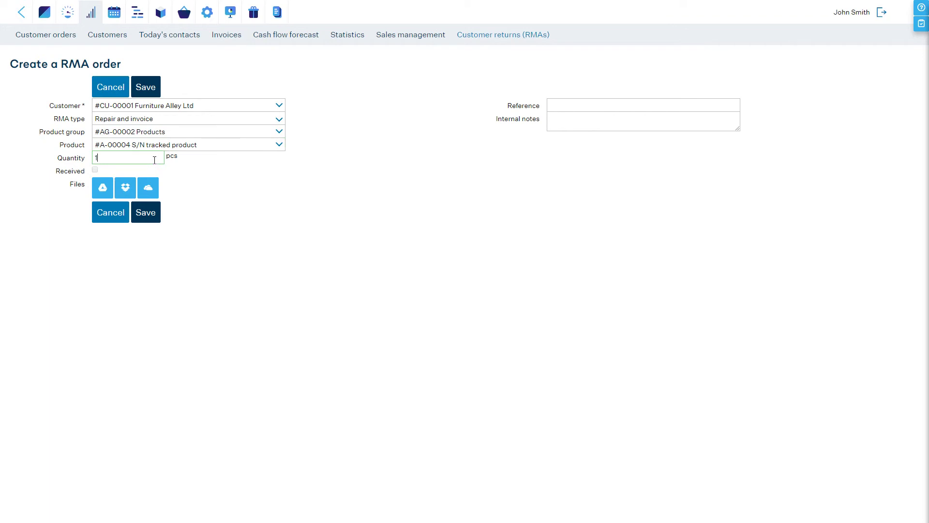
Save the RMA, mark the returned product as received, and save again.
click(147, 213)
click(96, 197)
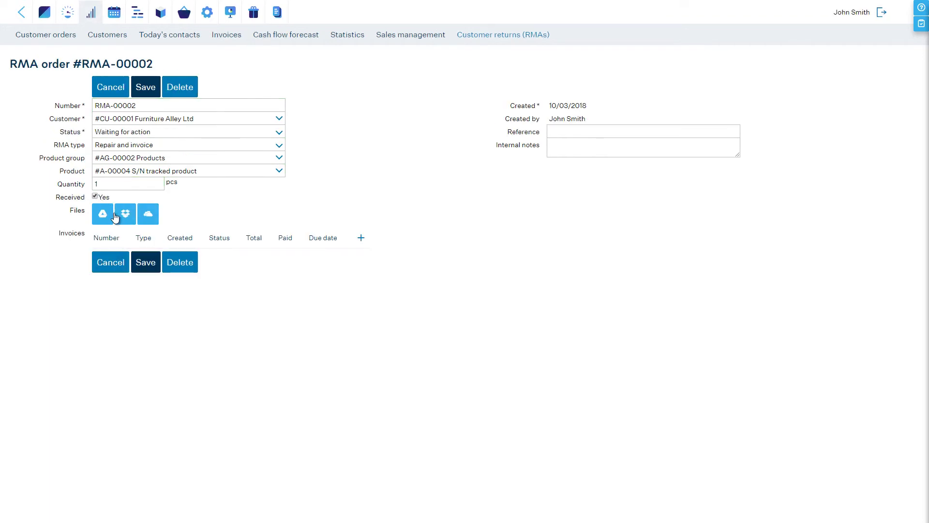
click(142, 261)
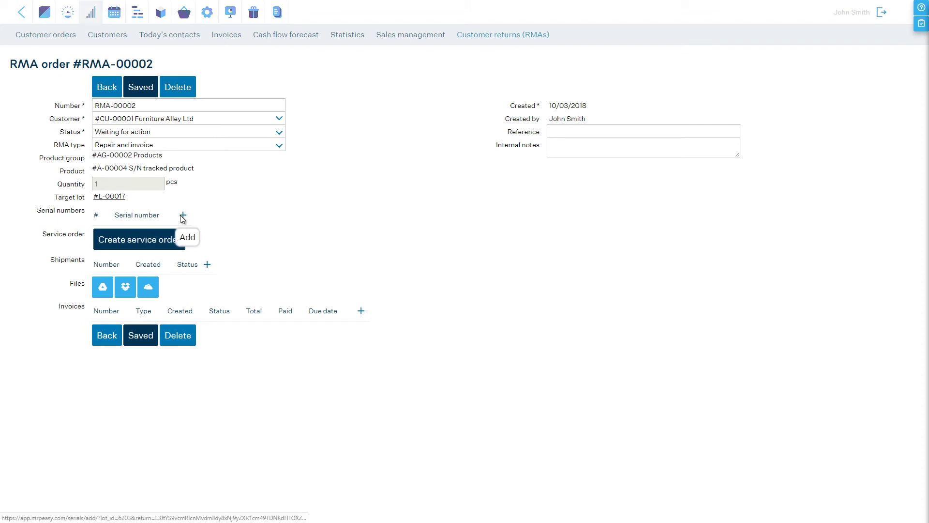
Add serial number PRD-0001 to the returned item and save it.
click(180, 214)
text(PRD-0)
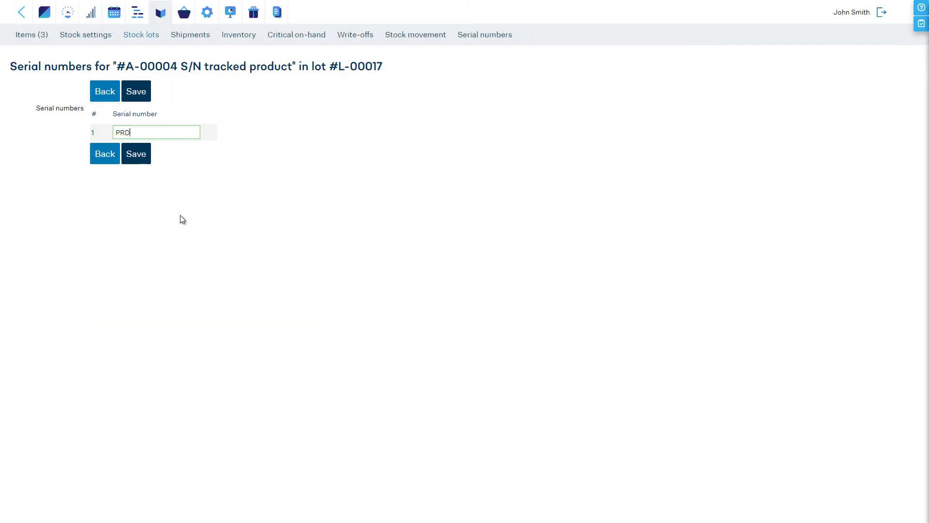
text(001)
click(140, 156)
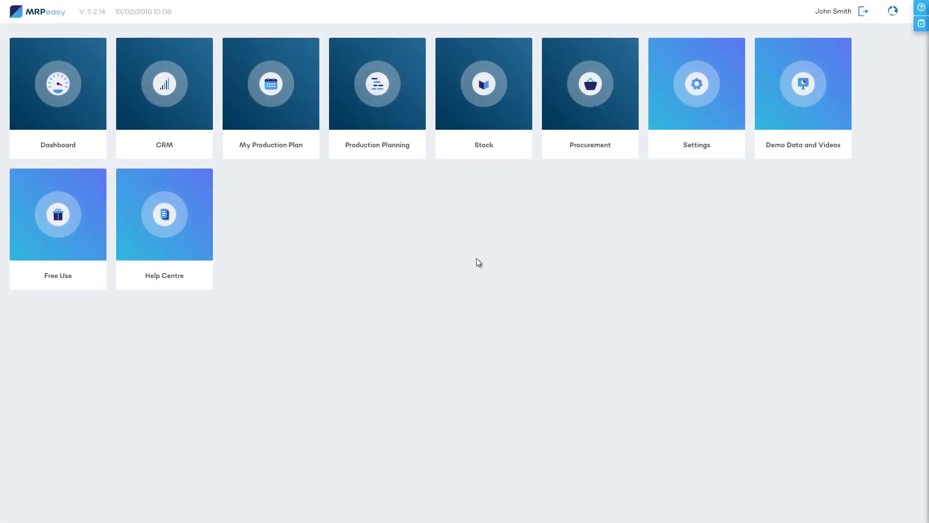
Switch the Serial numbers professional function to Yes and save the settings.
click(716, 81)
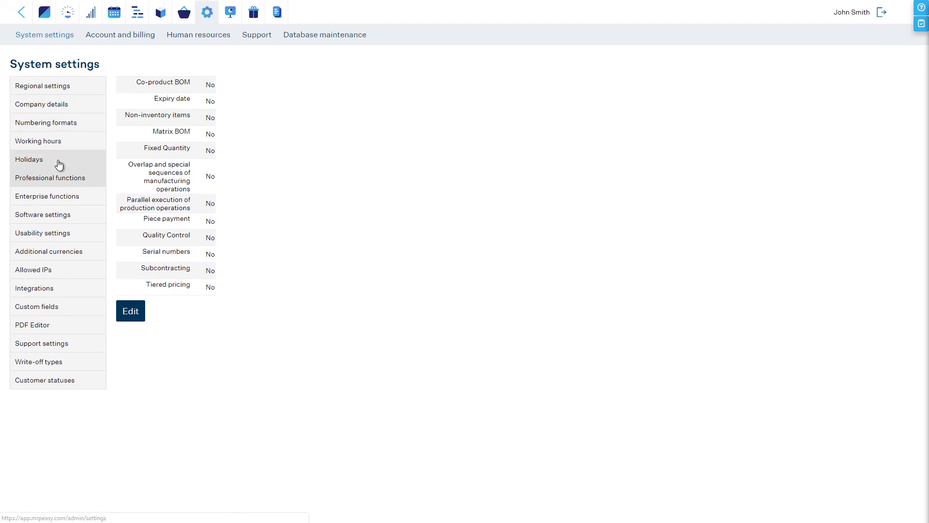
click(129, 312)
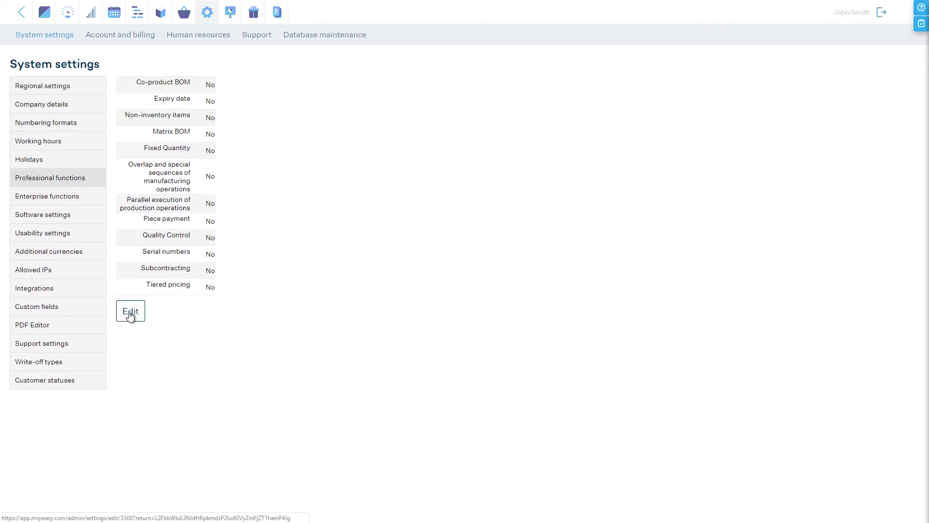
click(184, 267)
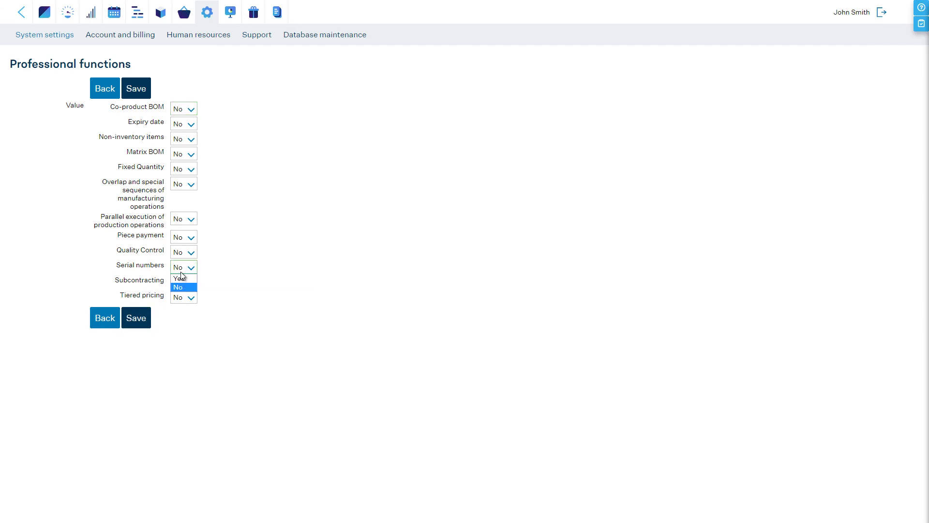
click(182, 279)
click(155, 318)
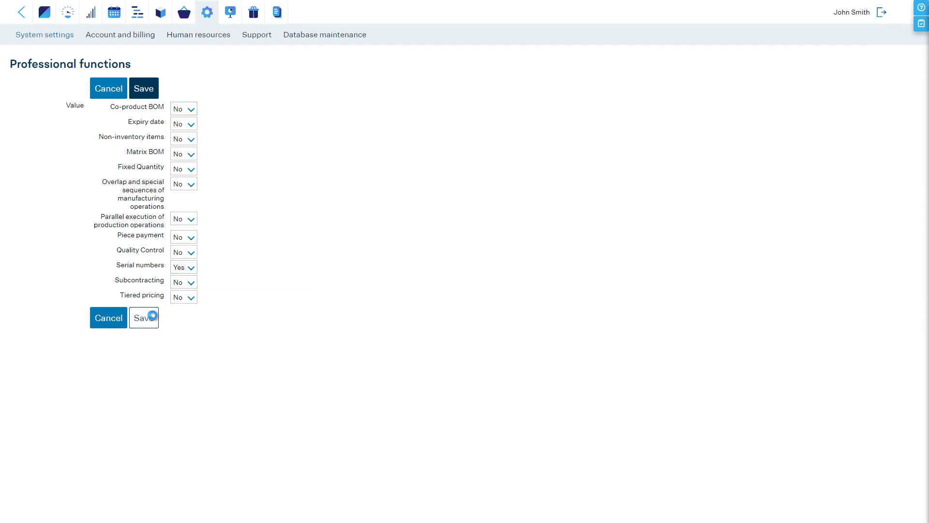